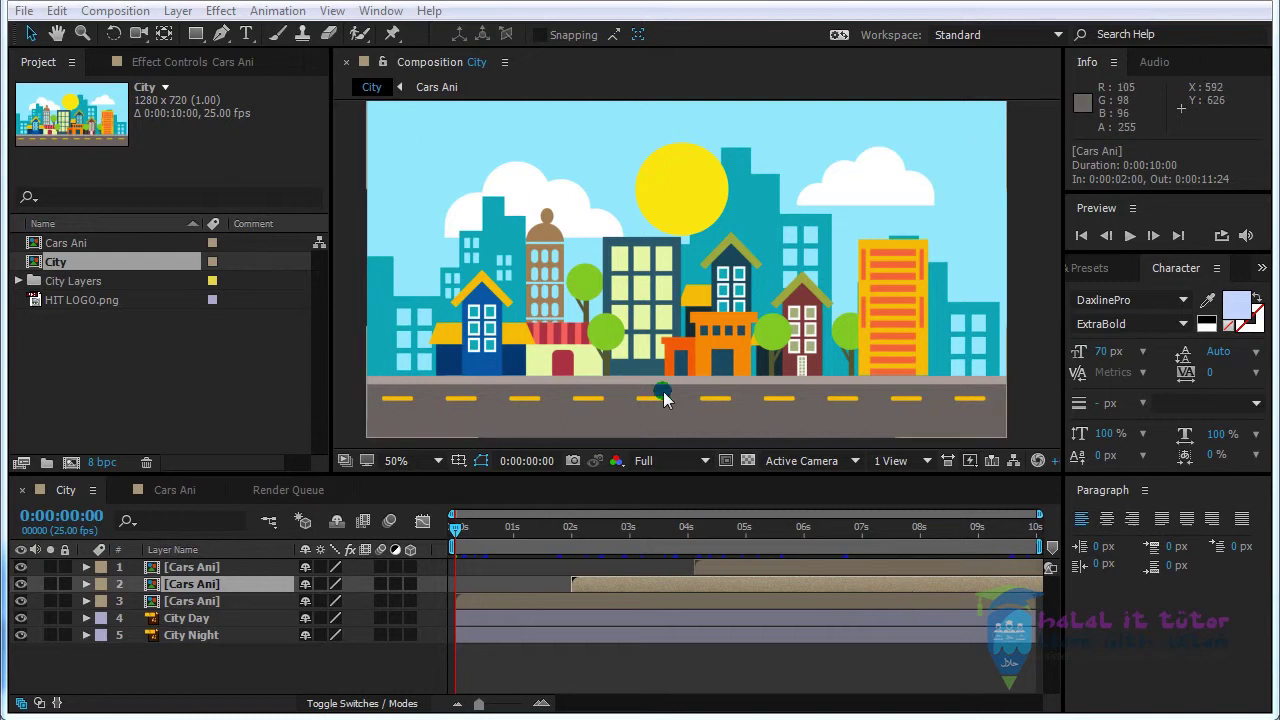
# Preview the City animation, checking the night scene with cars and the one-second mark
pyautogui.click(646, 588)
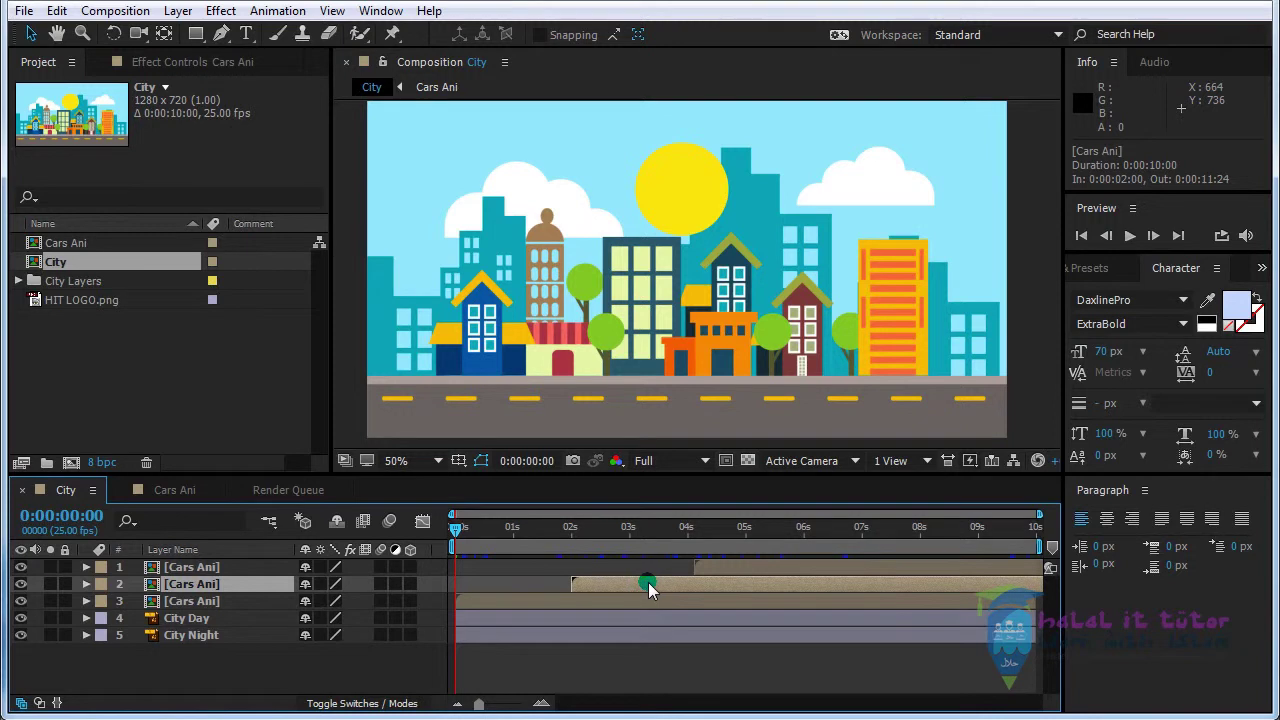
pyautogui.click(808, 528)
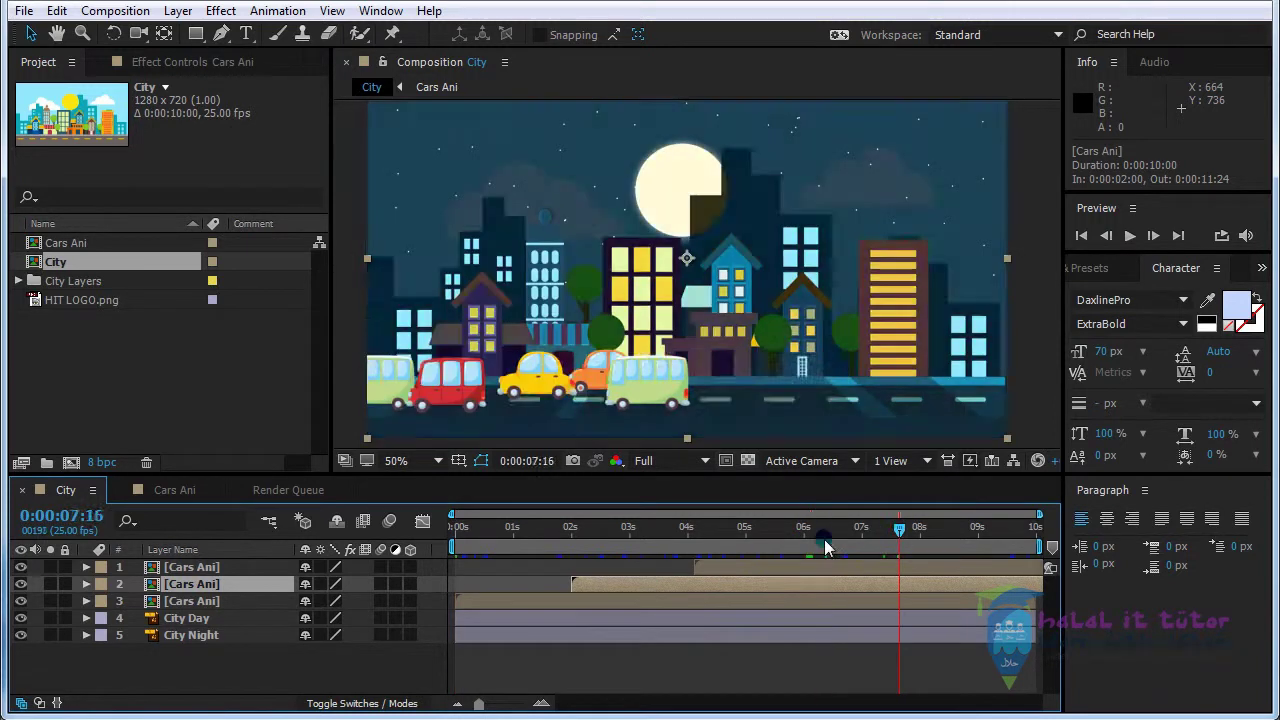
pyautogui.press('Home')
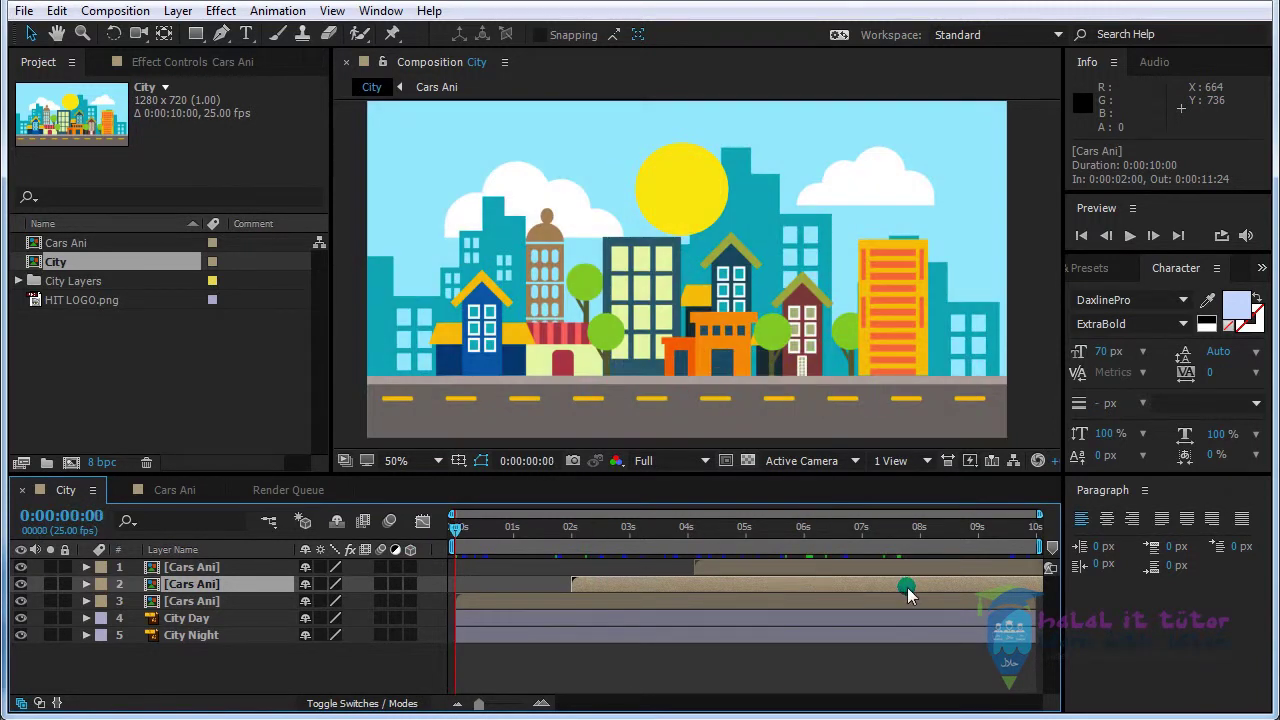
pyautogui.click(249, 360)
pyautogui.moveTo(512, 527); pyautogui.dragTo(513, 527)
# Return to the start and add the City composition to the Adobe Media Encoder queue
pyautogui.moveTo(478, 568); pyautogui.dragTo(456, 562)
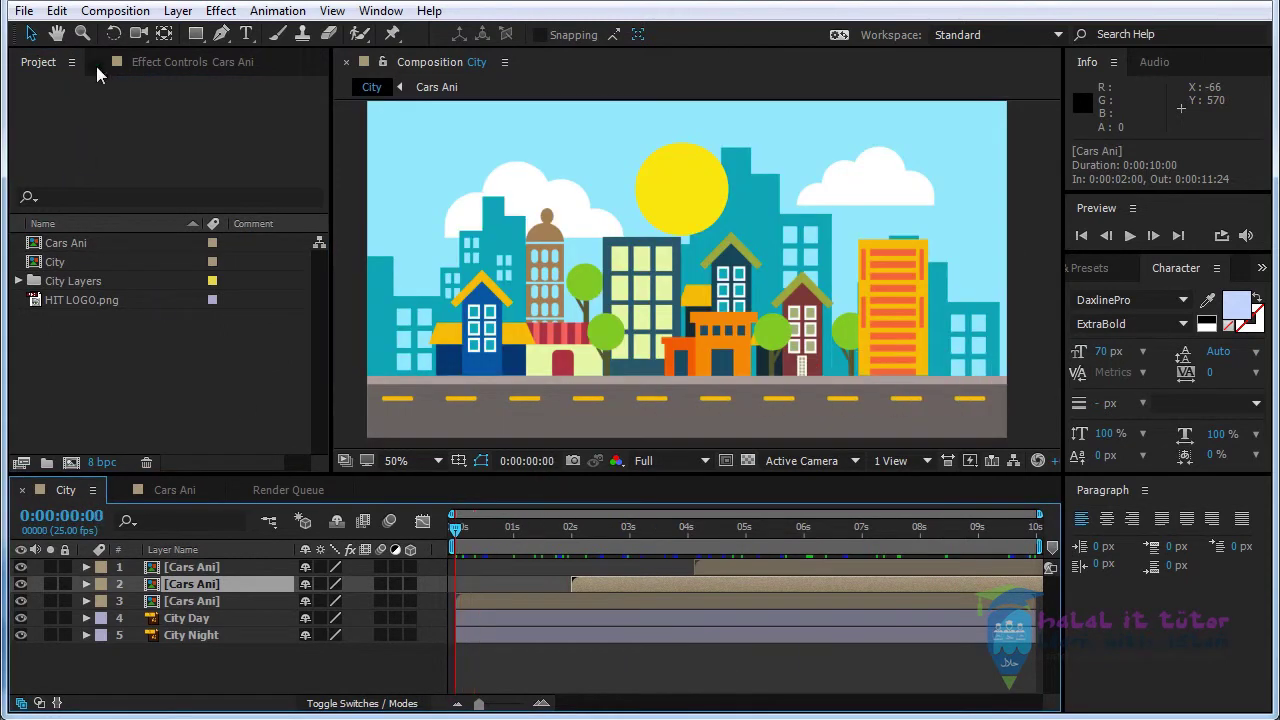
pyautogui.click(116, 12)
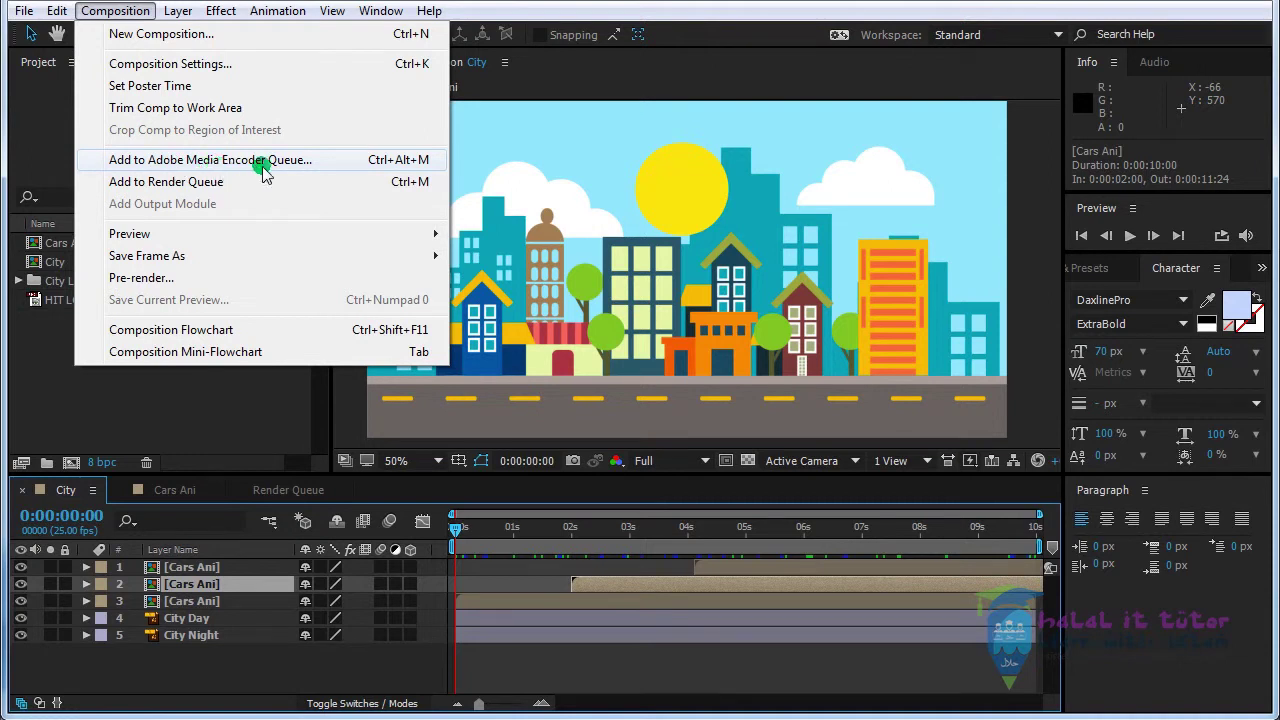
pyautogui.click(292, 165)
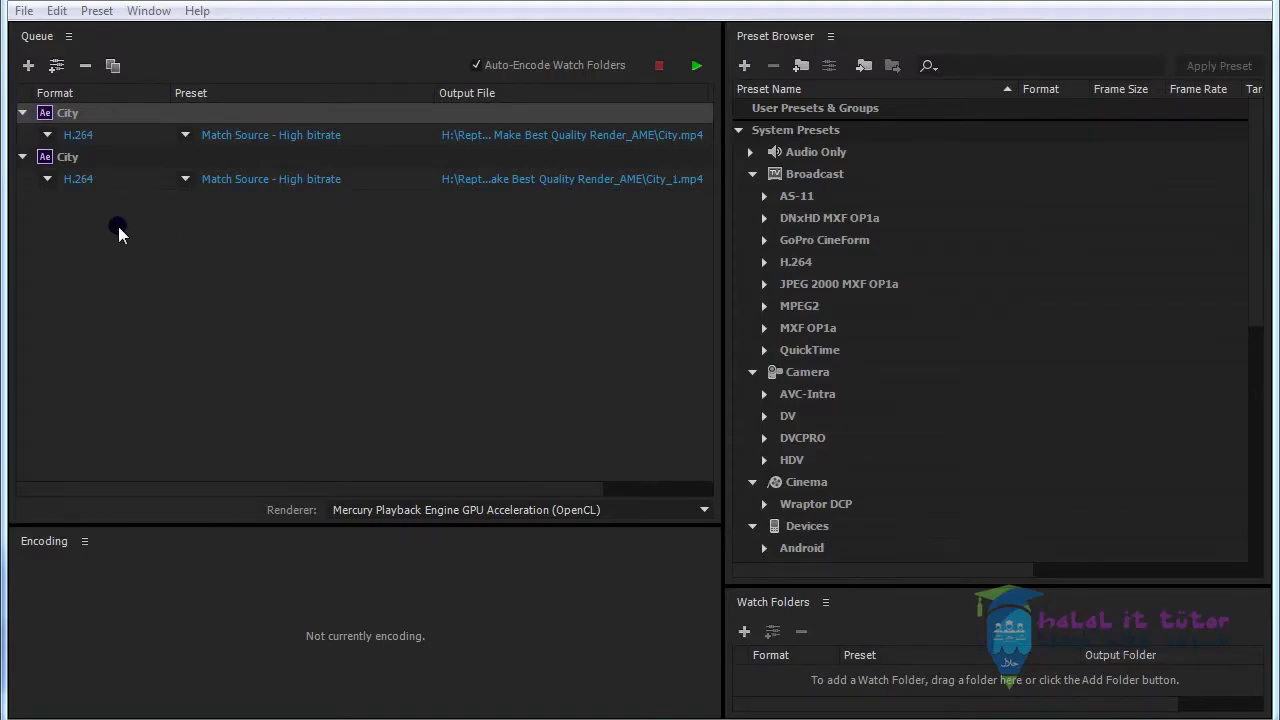
# Remove the duplicate City item from the queue, confirming with Yes, and select the remaining one
pyautogui.click(67, 160)
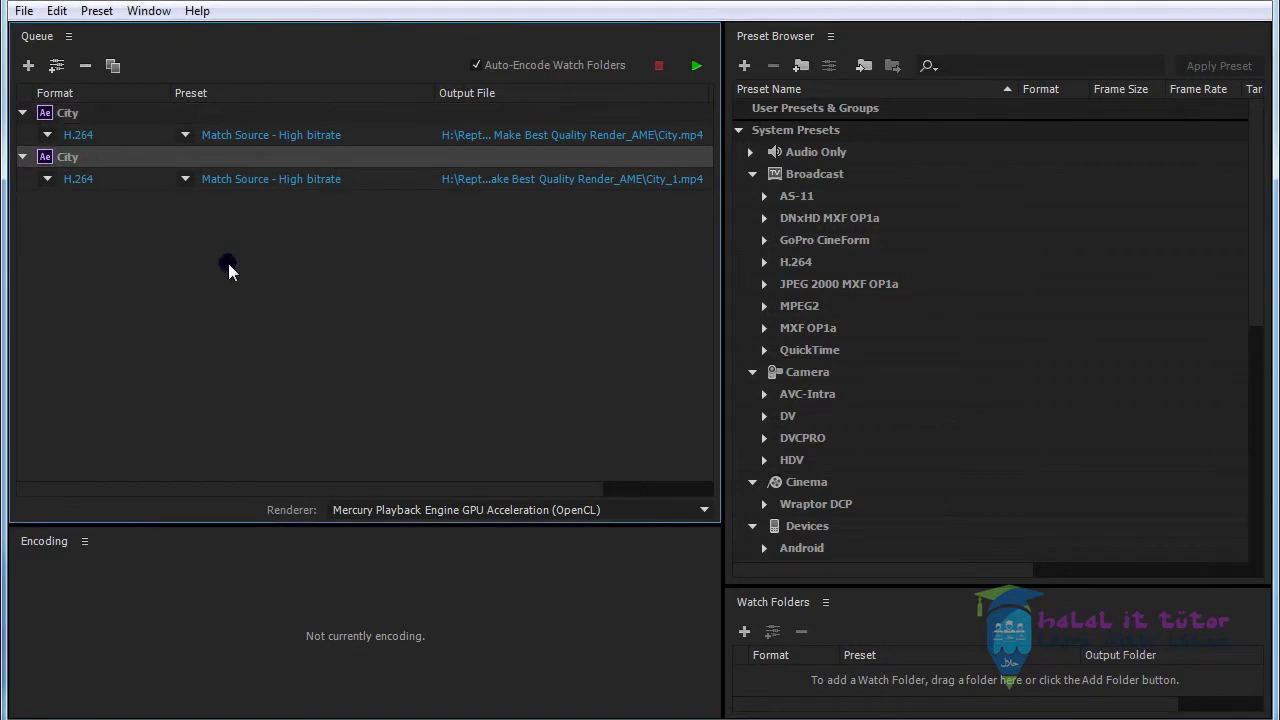
pyautogui.rightClick(65, 158)
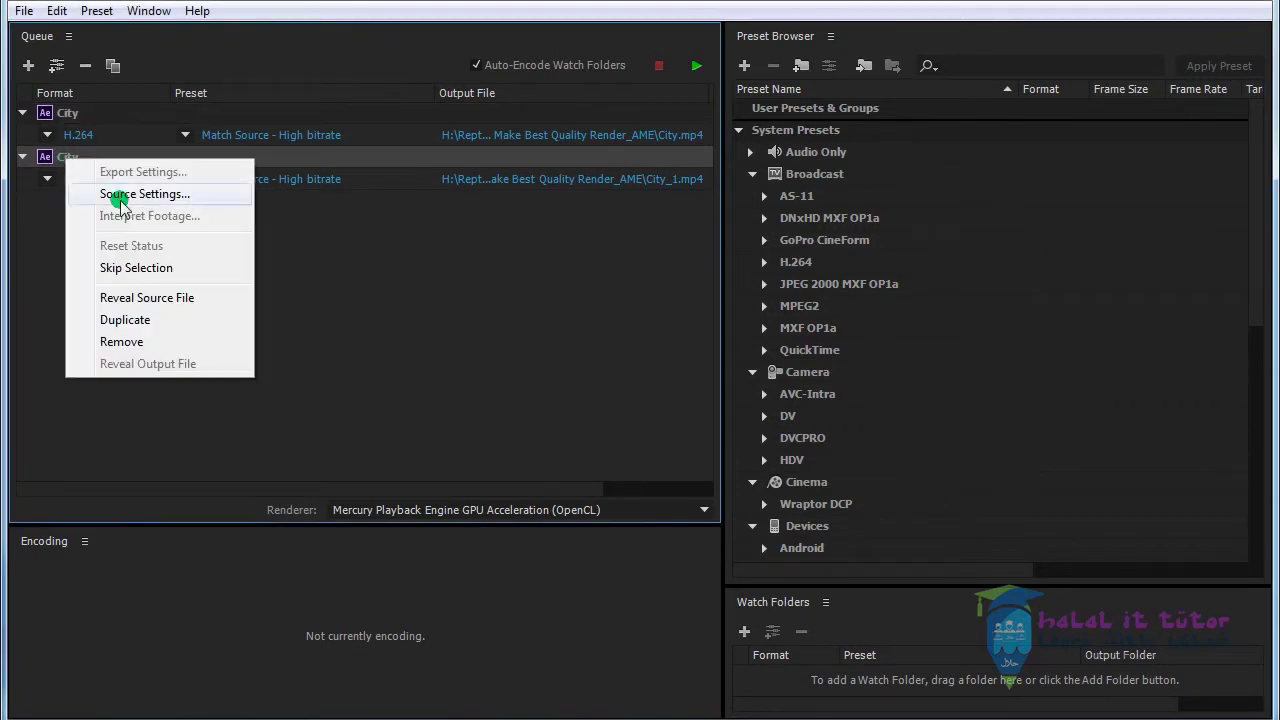
pyautogui.click(121, 341)
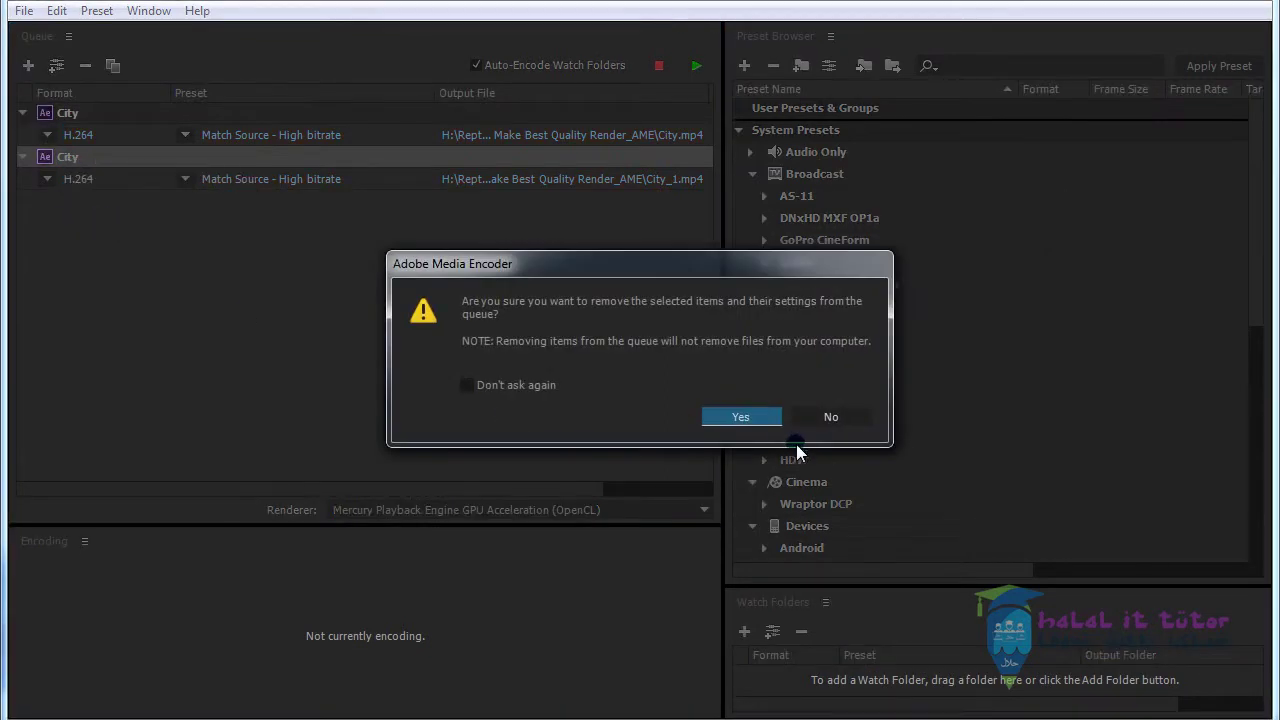
pyautogui.click(728, 414)
pyautogui.click(70, 112)
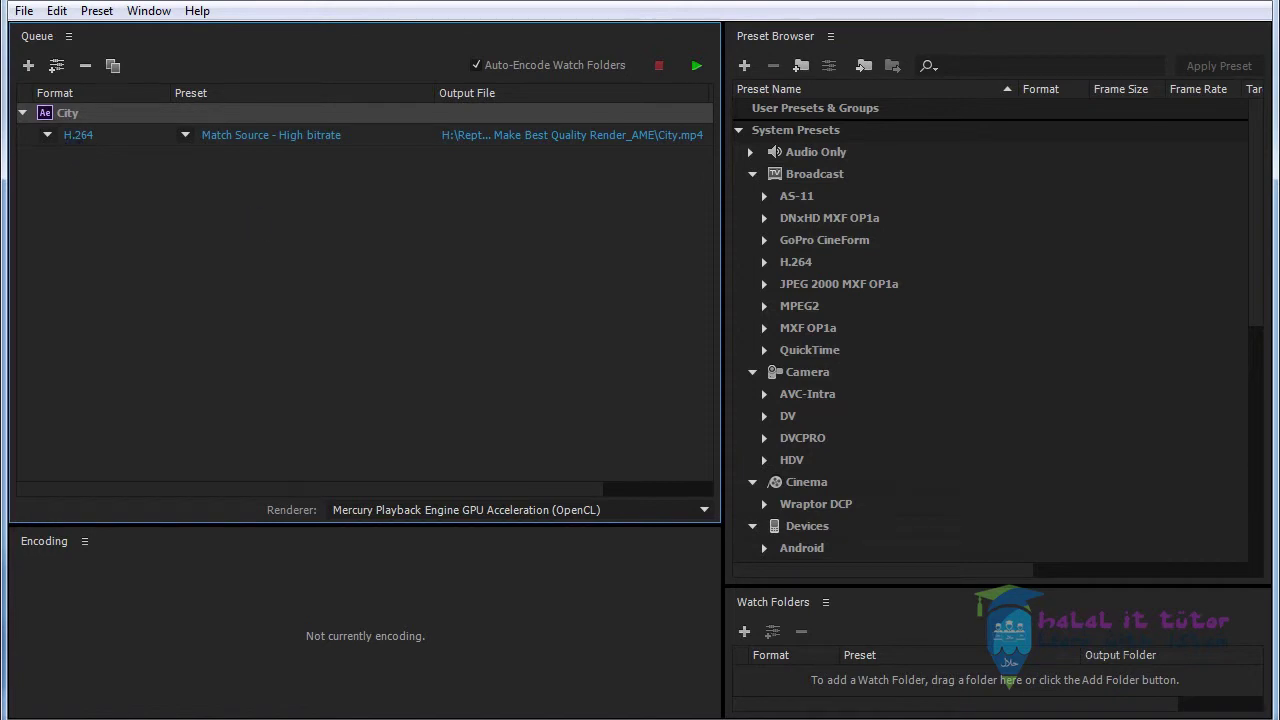
pyautogui.click(362, 329)
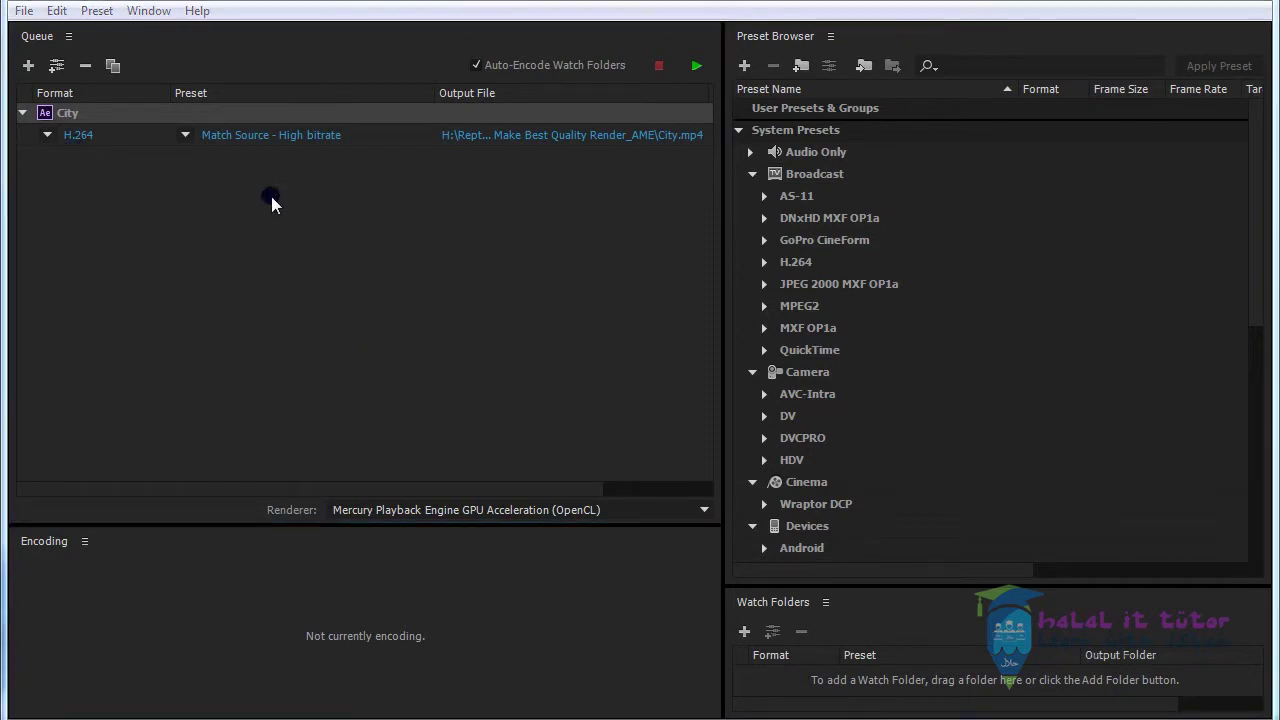
# Keep H.264 as the City item's format and bring up Save As for City.mp4
pyautogui.click(680, 148)
pyautogui.click(113, 150)
pyautogui.click(82, 152)
pyautogui.click(45, 135)
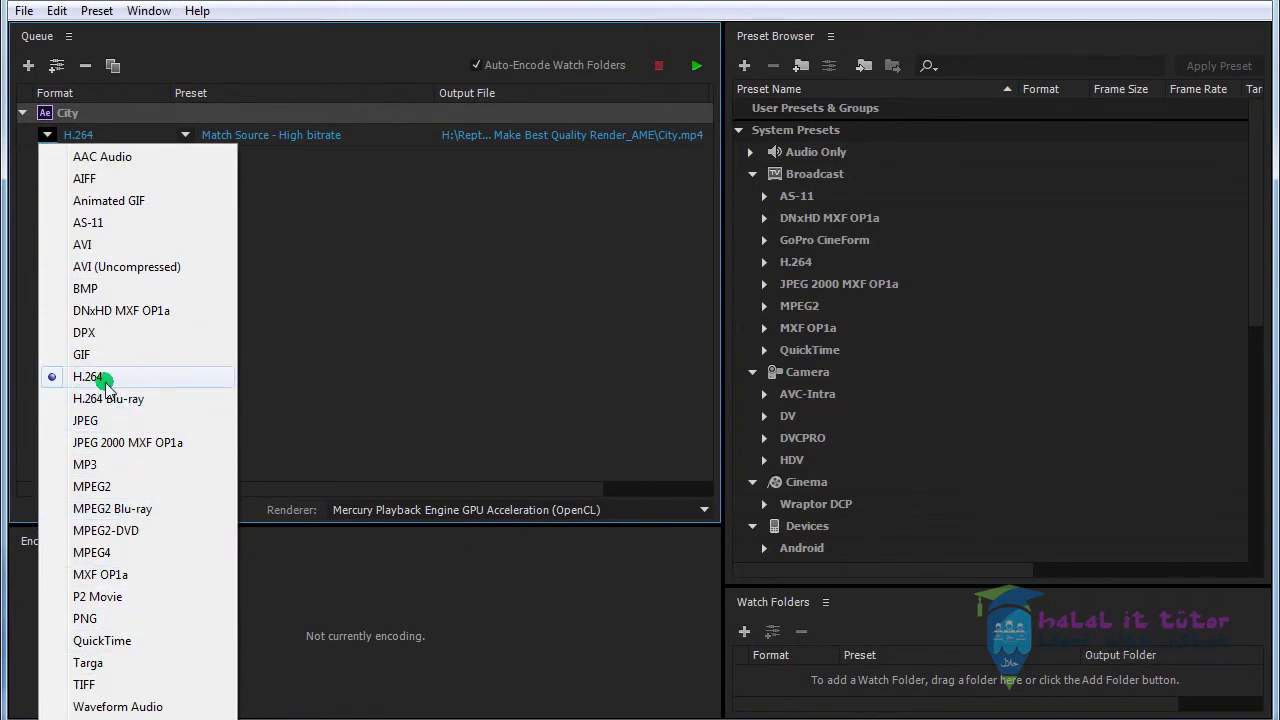
pyautogui.click(252, 168)
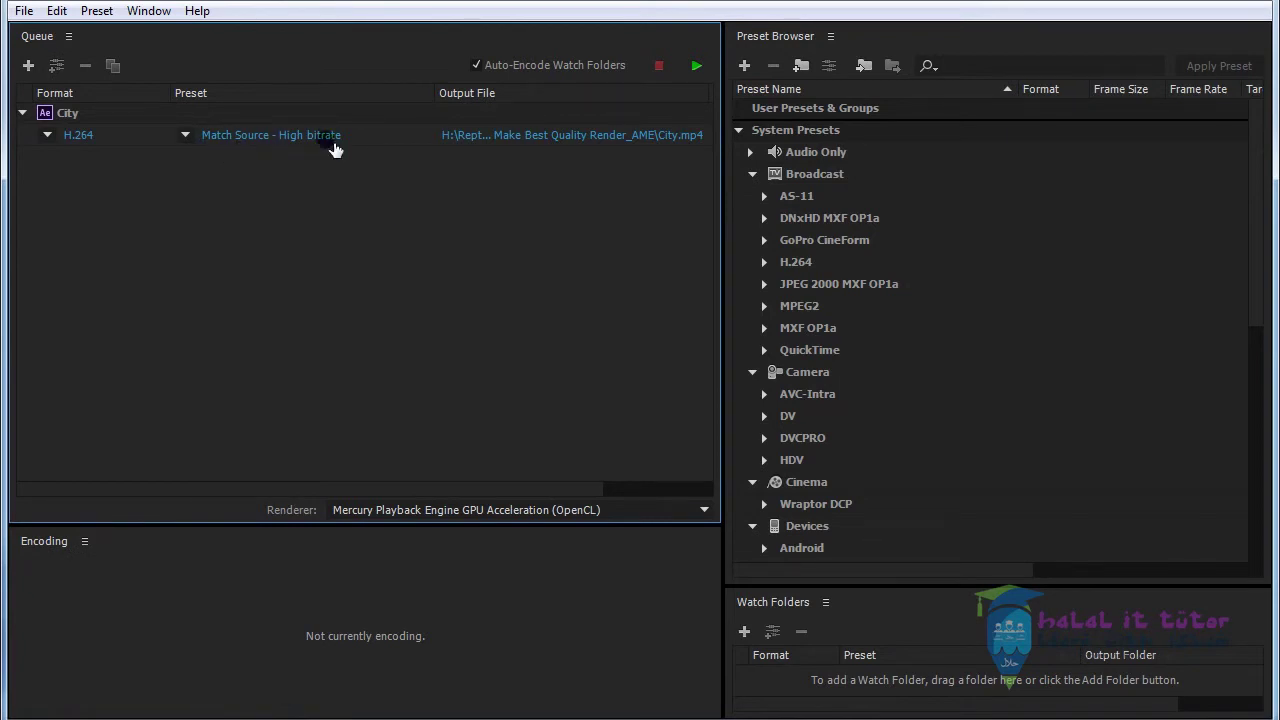
pyautogui.click(527, 239)
pyautogui.click(624, 136)
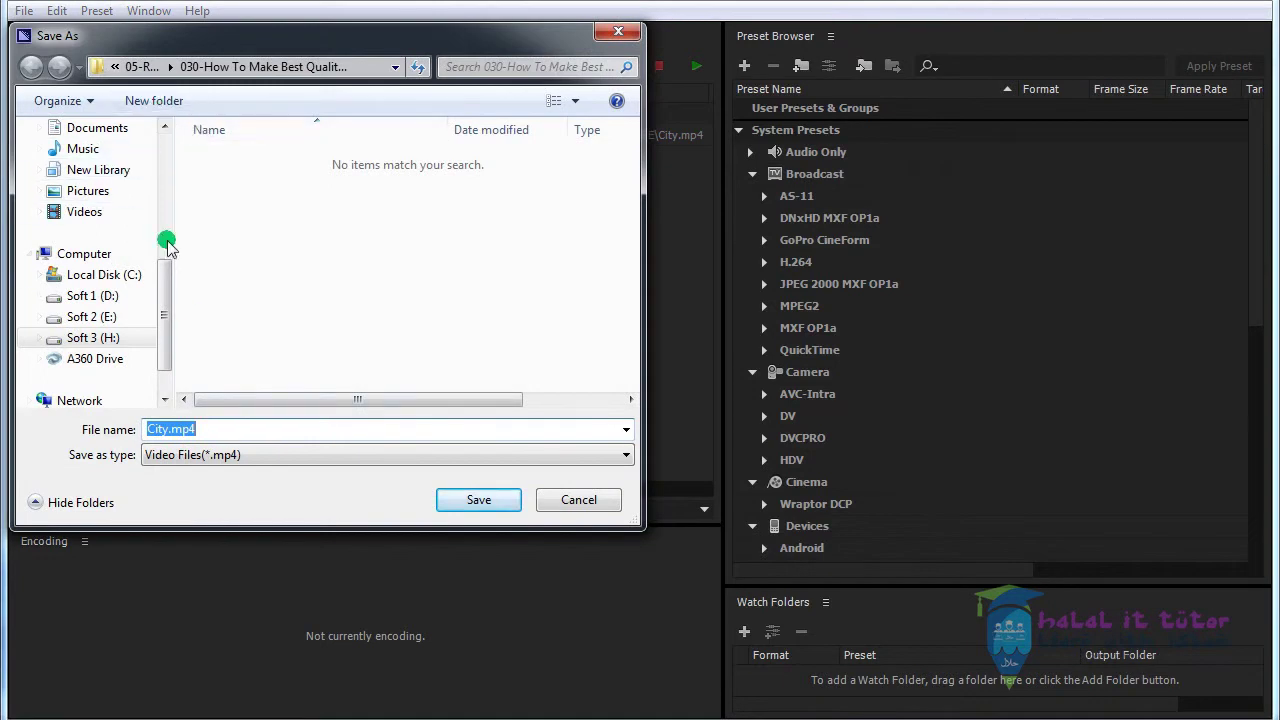
# Save the City output to the Desktop under the new name City0.mp4
pyautogui.moveTo(166, 300); pyautogui.dragTo(166, 175)
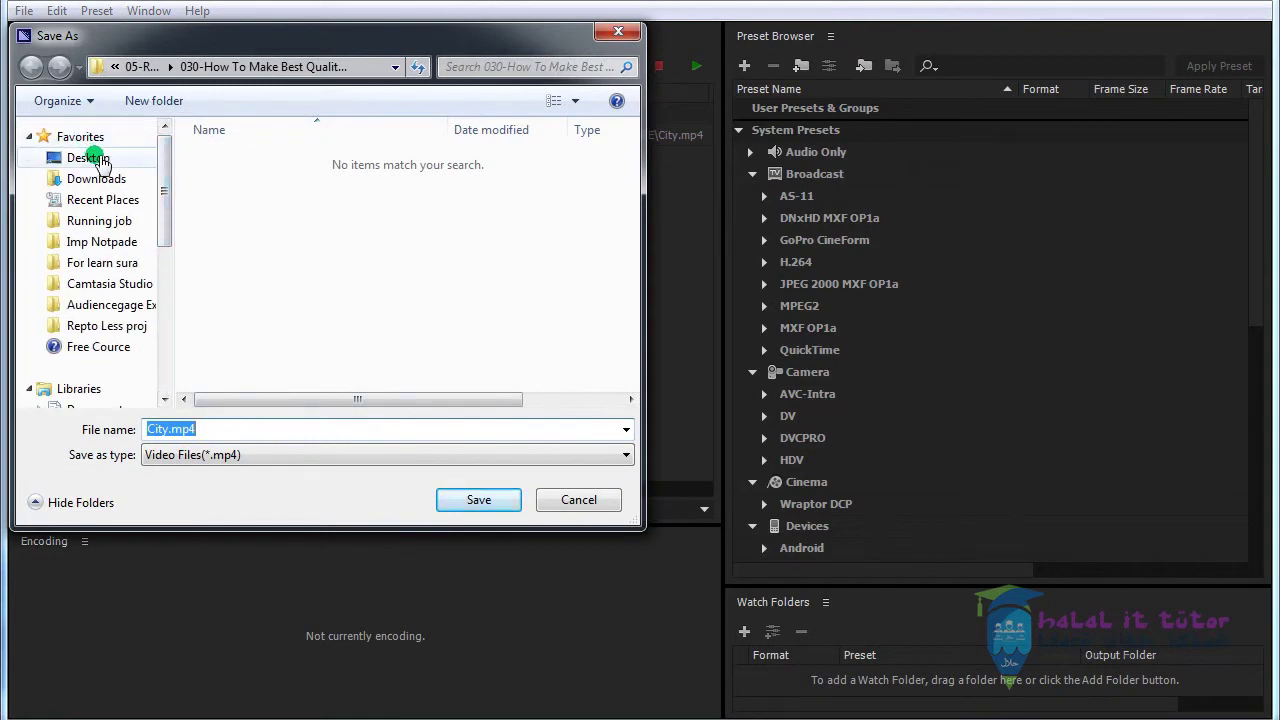
pyautogui.click(99, 159)
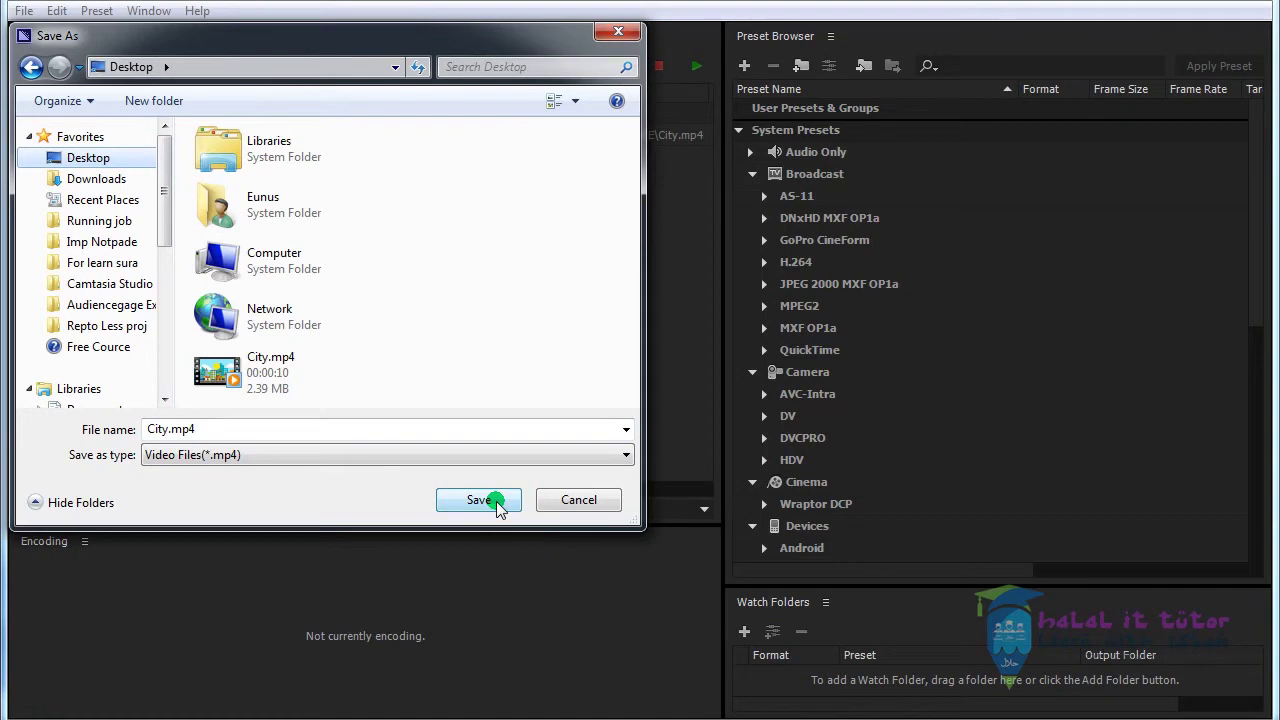
pyautogui.doubleClick(168, 429)
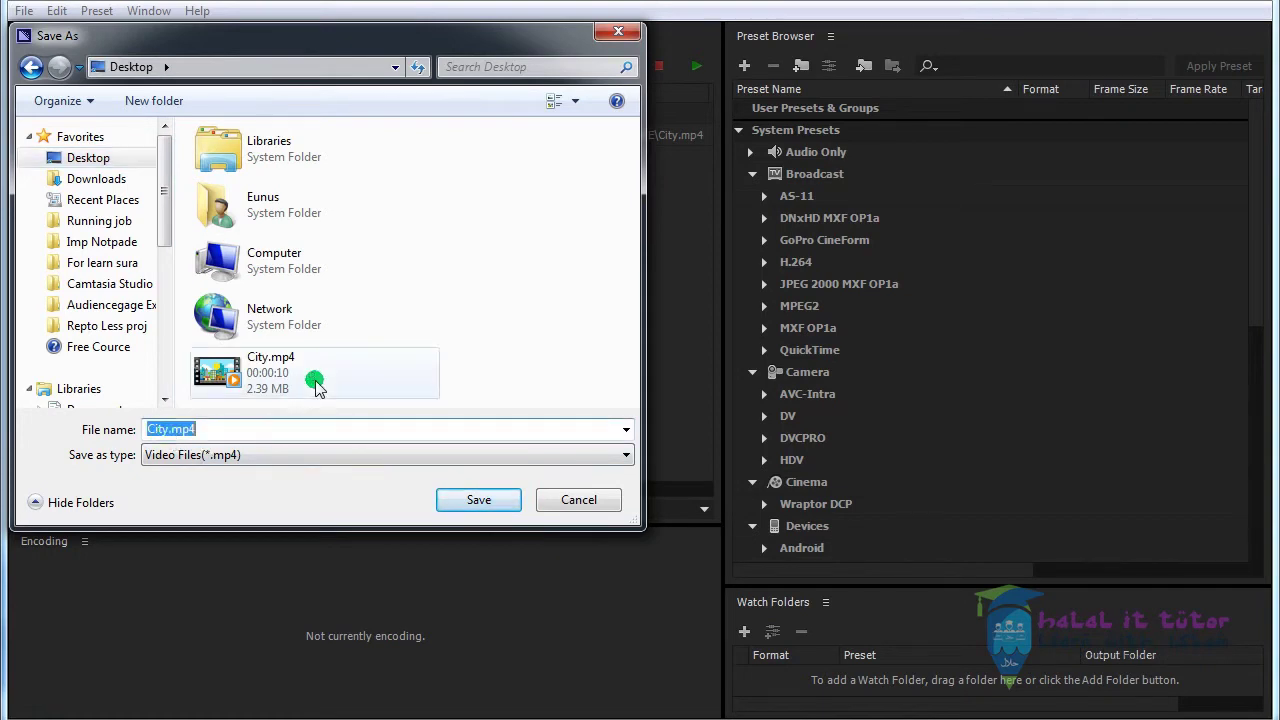
pyautogui.click(160, 429)
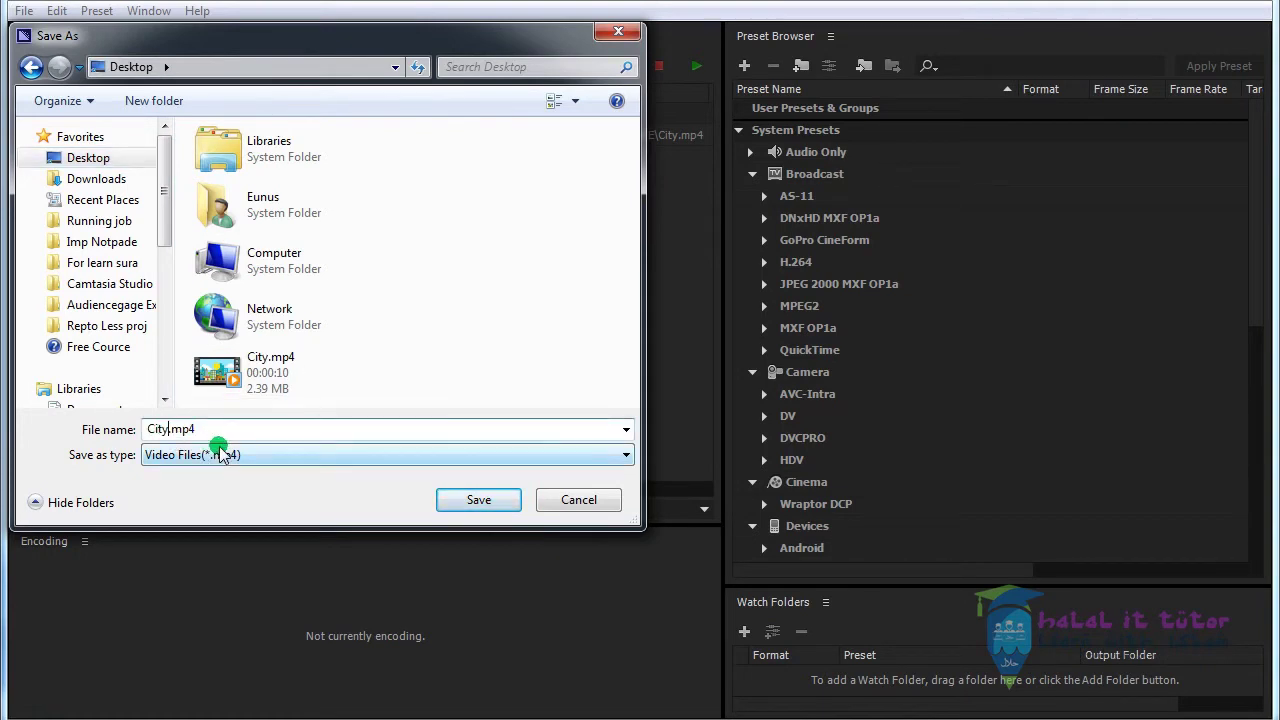
pyautogui.write('0')
pyautogui.click(478, 500)
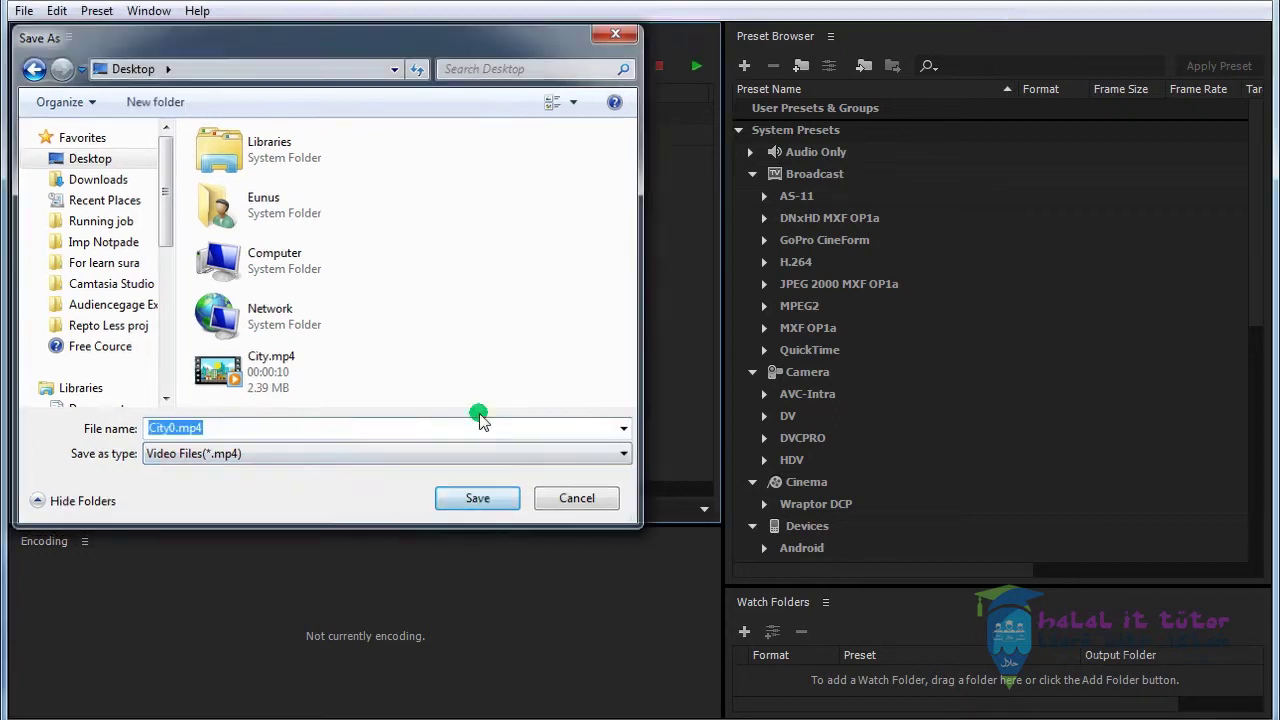
pyautogui.click(184, 135)
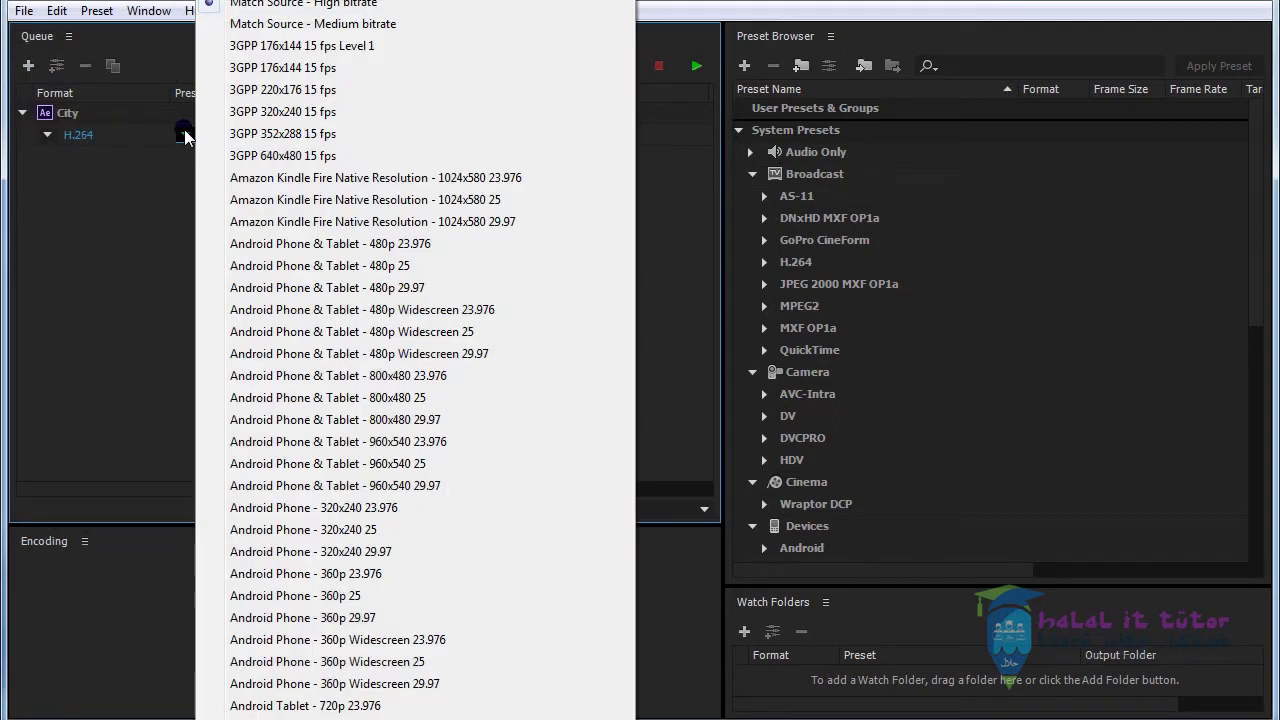
pyautogui.click(181, 147)
pyautogui.click(184, 136)
pyautogui.click(176, 140)
pyautogui.click(177, 138)
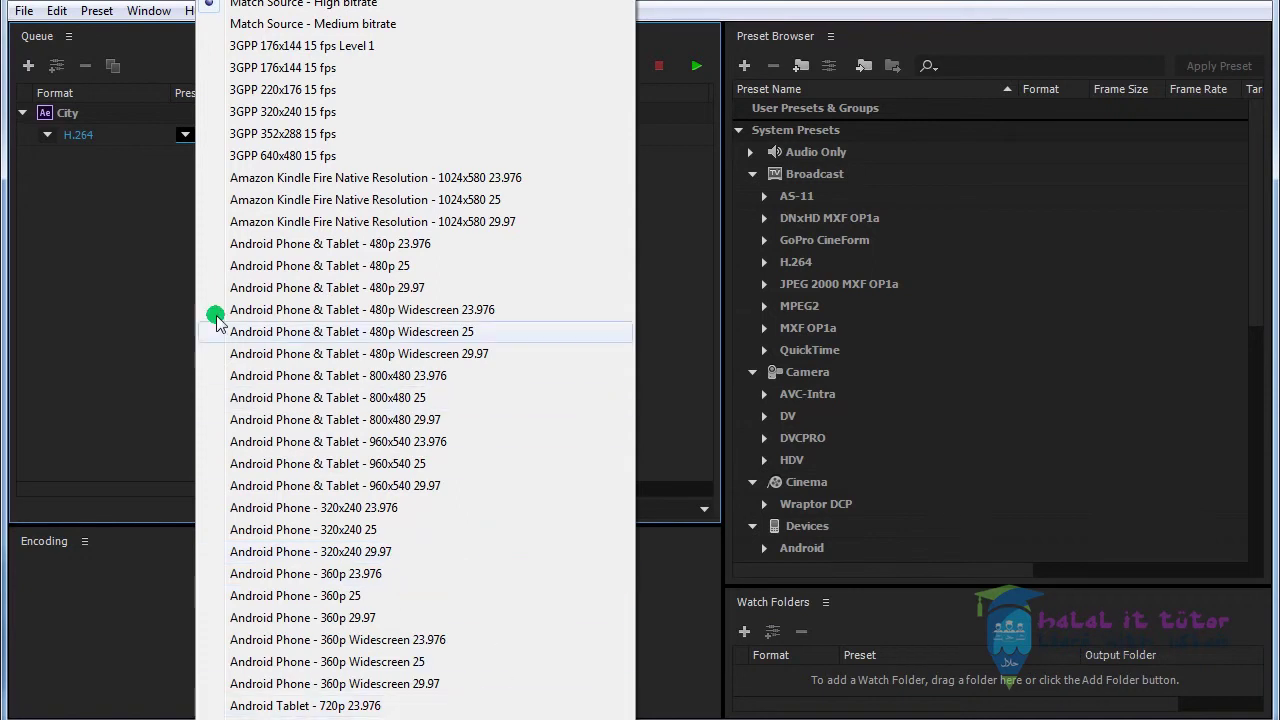
pyautogui.click(130, 291)
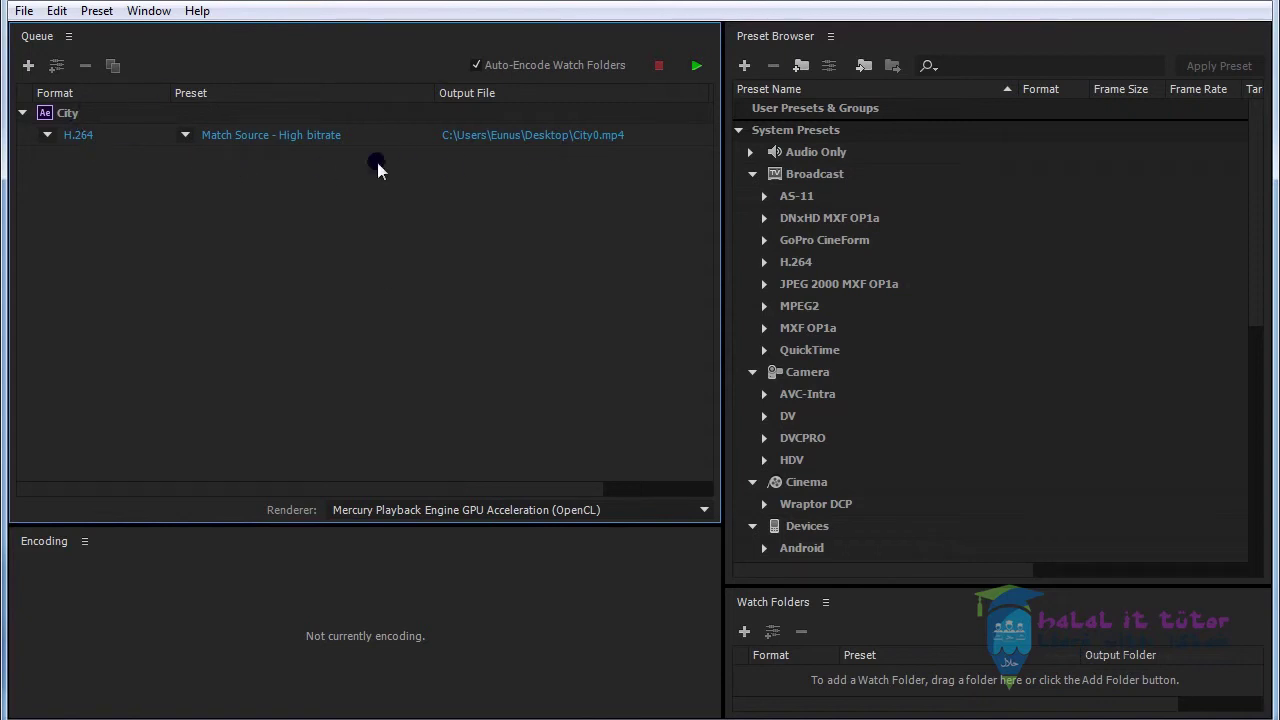
# Start the queue to encode the City item to City0.mp4
pyautogui.click(697, 67)
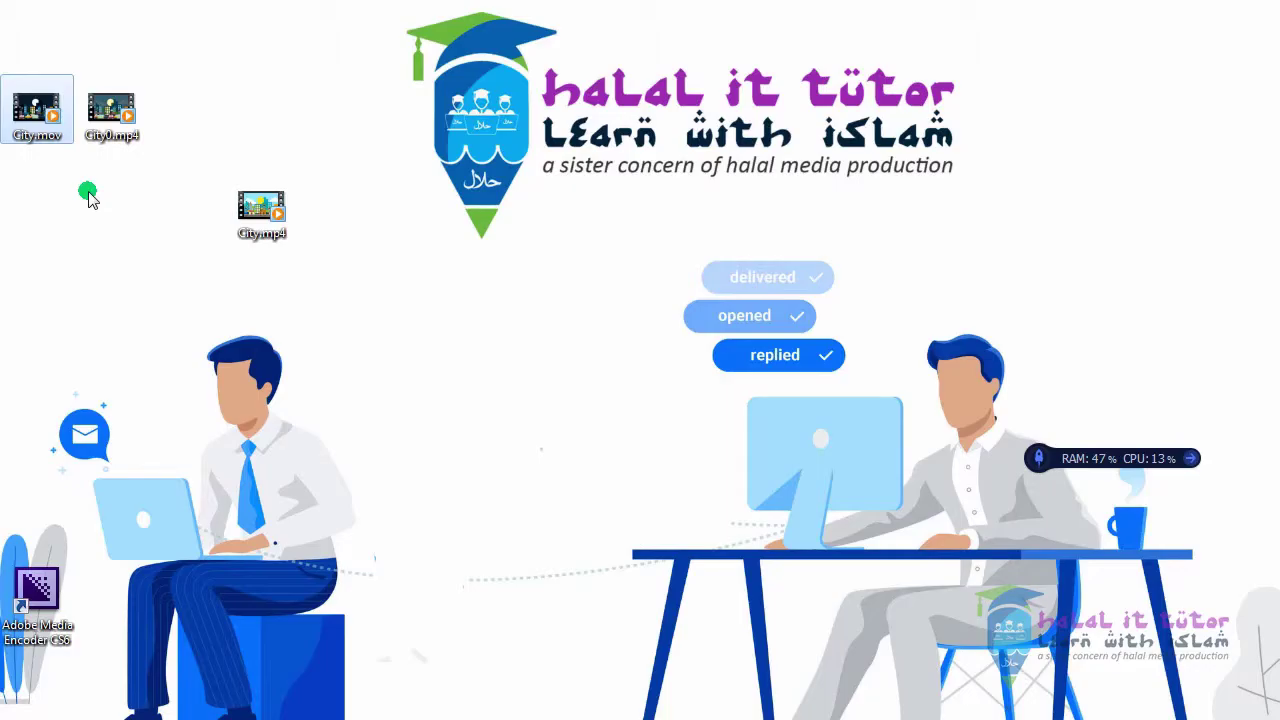
# Check City0.mp4's 9.40 MB size in Properties, then play it in Windows Media Player
pyautogui.click(108, 148)
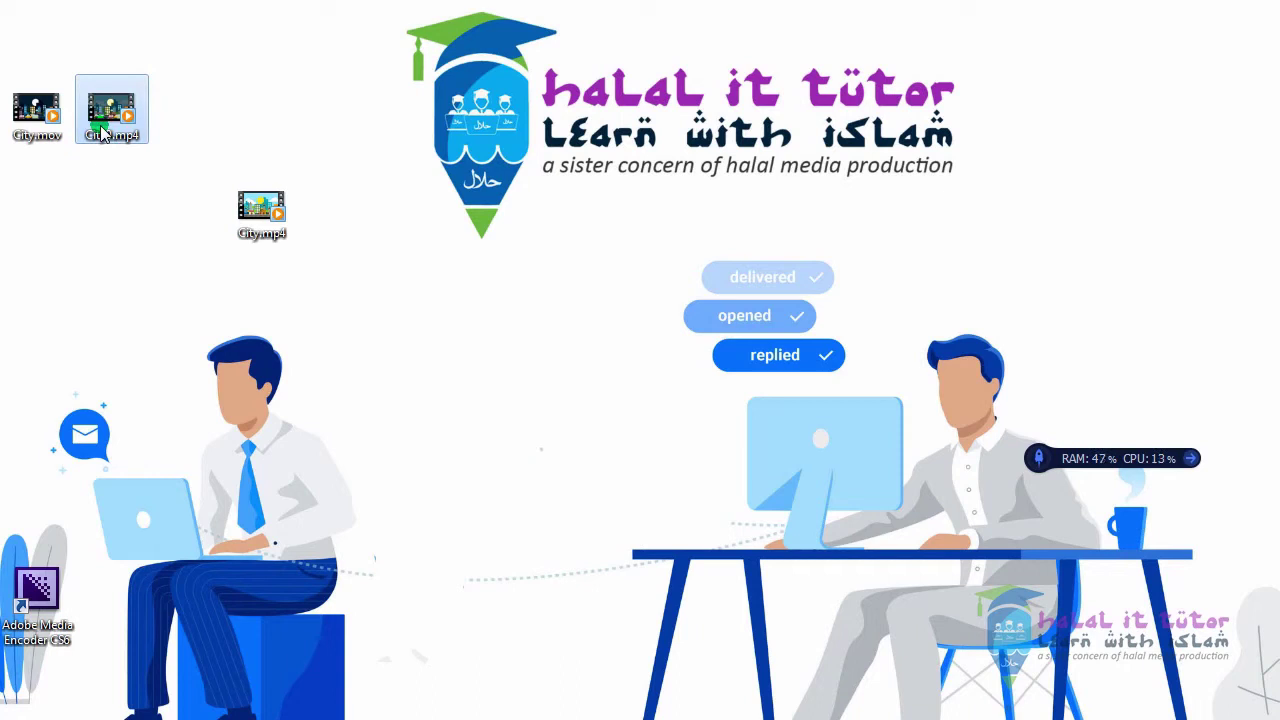
pyautogui.moveTo(112, 133)
pyautogui.rightClick(107, 121)
pyautogui.click(229, 576)
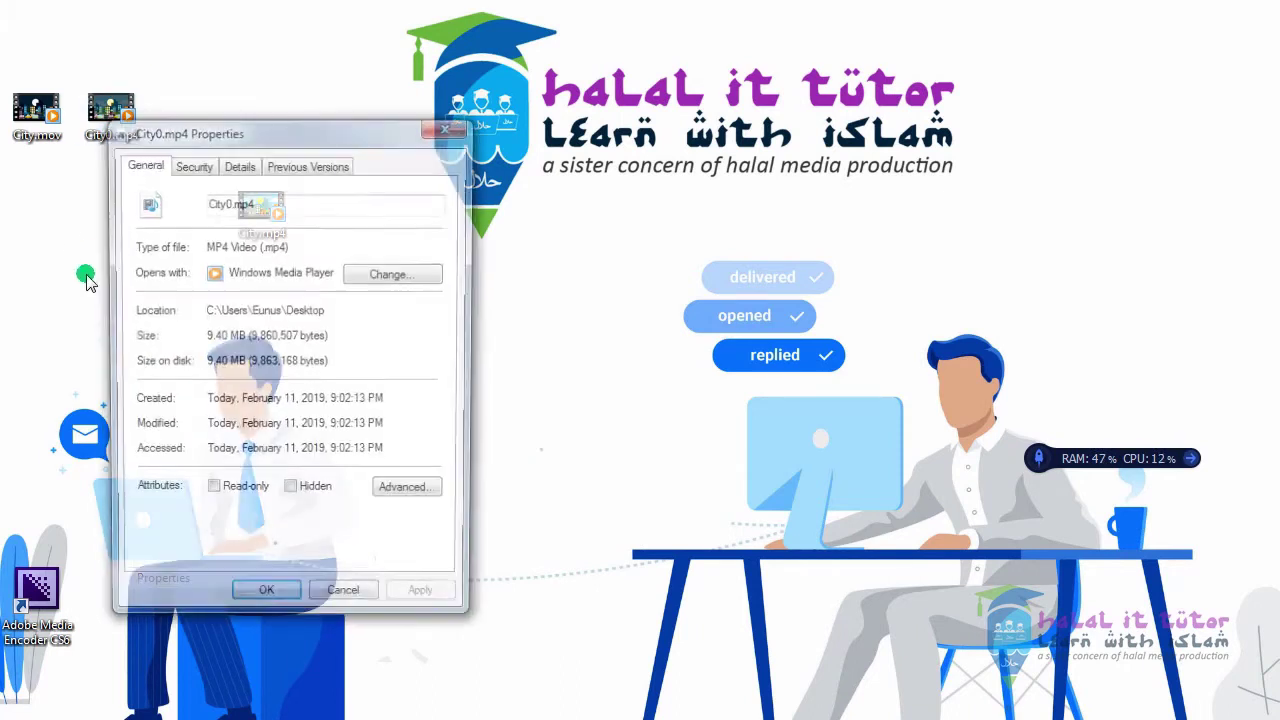
pyautogui.moveTo(252, 130); pyautogui.dragTo(416, 113)
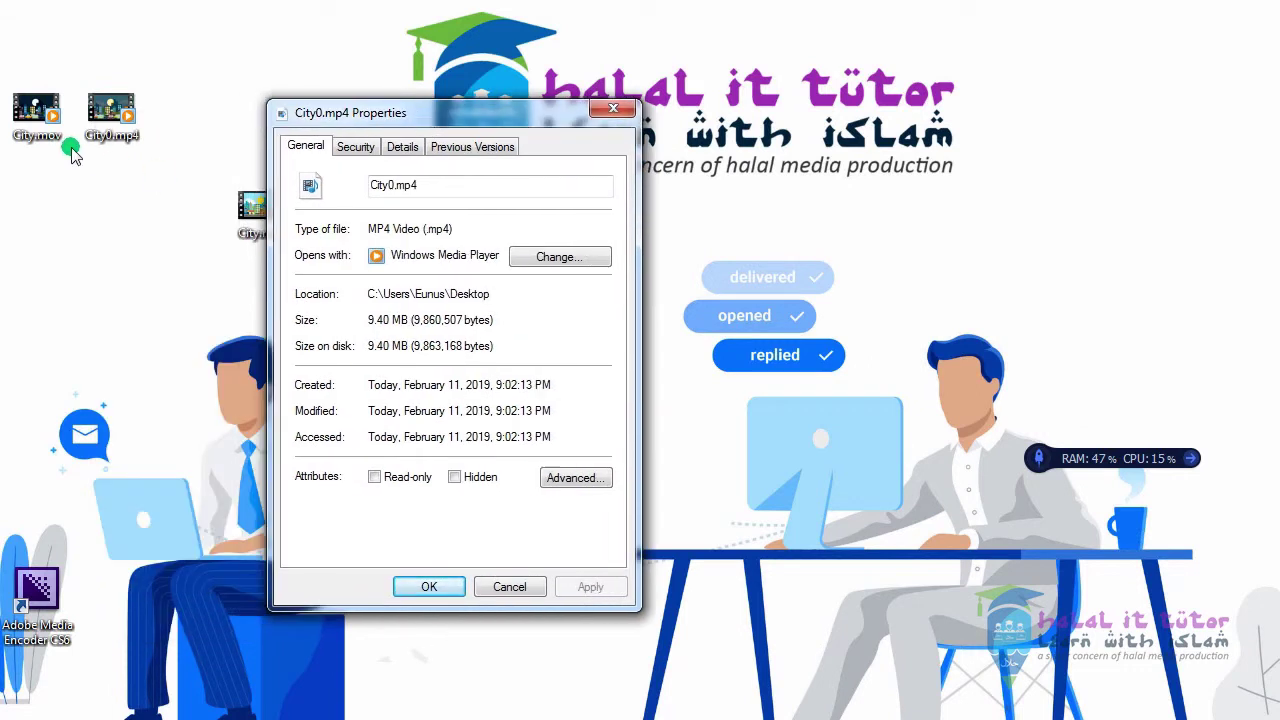
pyautogui.click(510, 587)
pyautogui.doubleClick(111, 110)
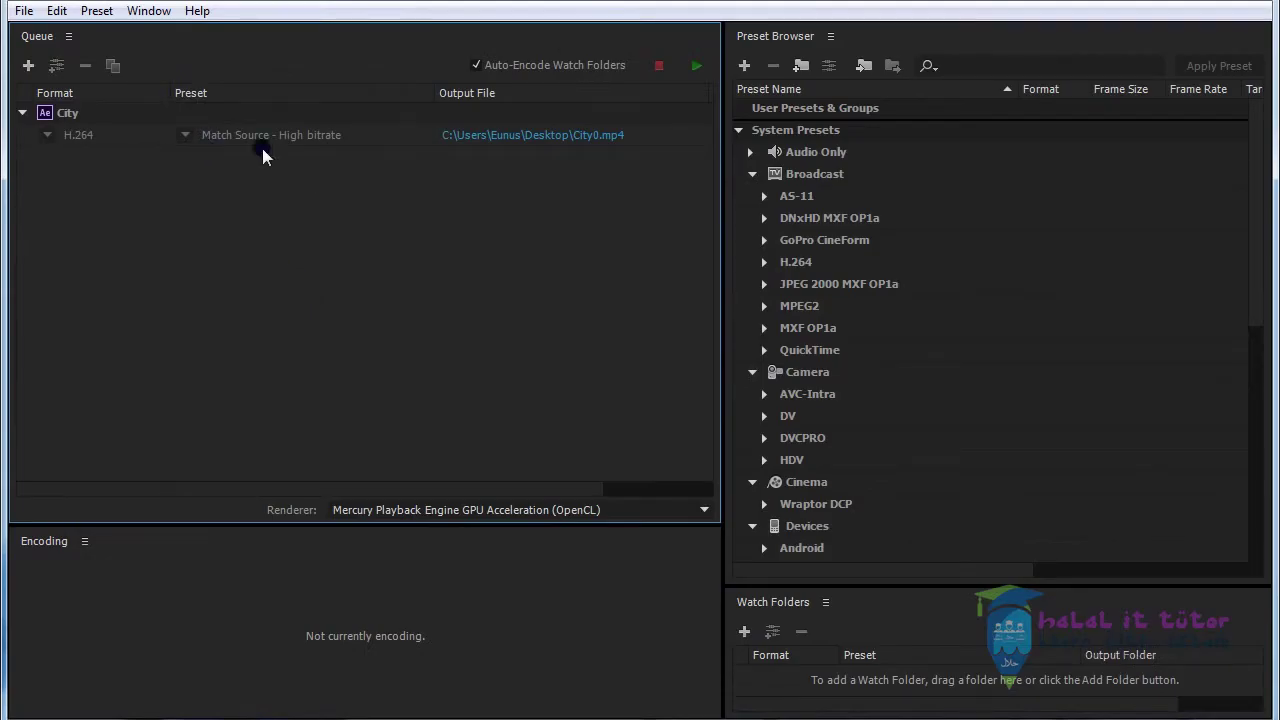
# Remove the old City0.mp4 job and re-queue City from After Effects, outputting City.mp4
pyautogui.click(185, 136)
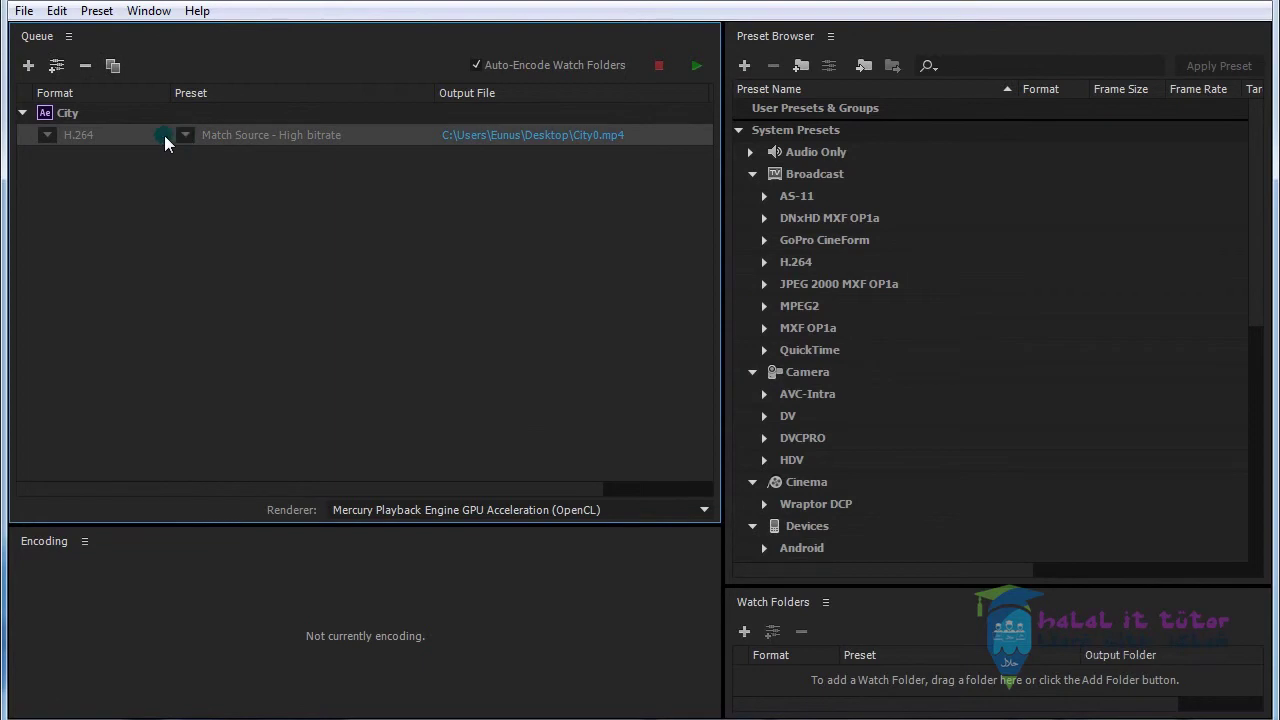
pyautogui.click(61, 116)
pyautogui.rightClick(71, 114)
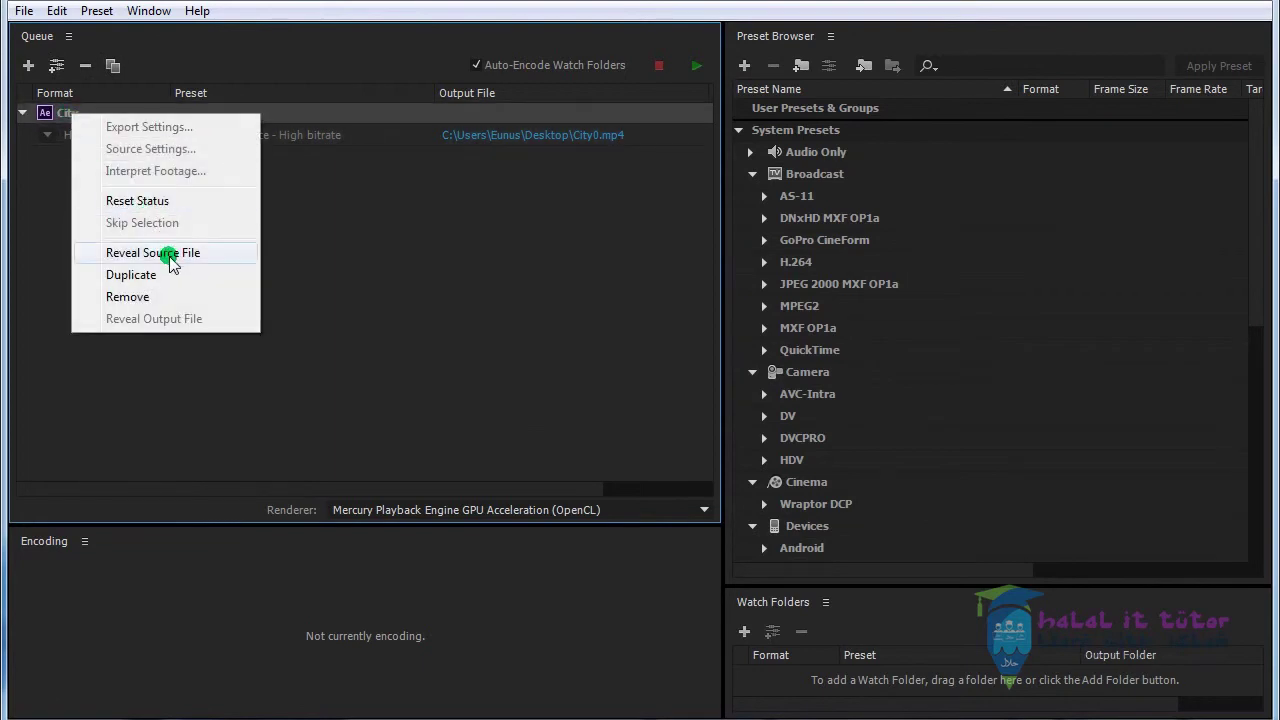
pyautogui.click(172, 300)
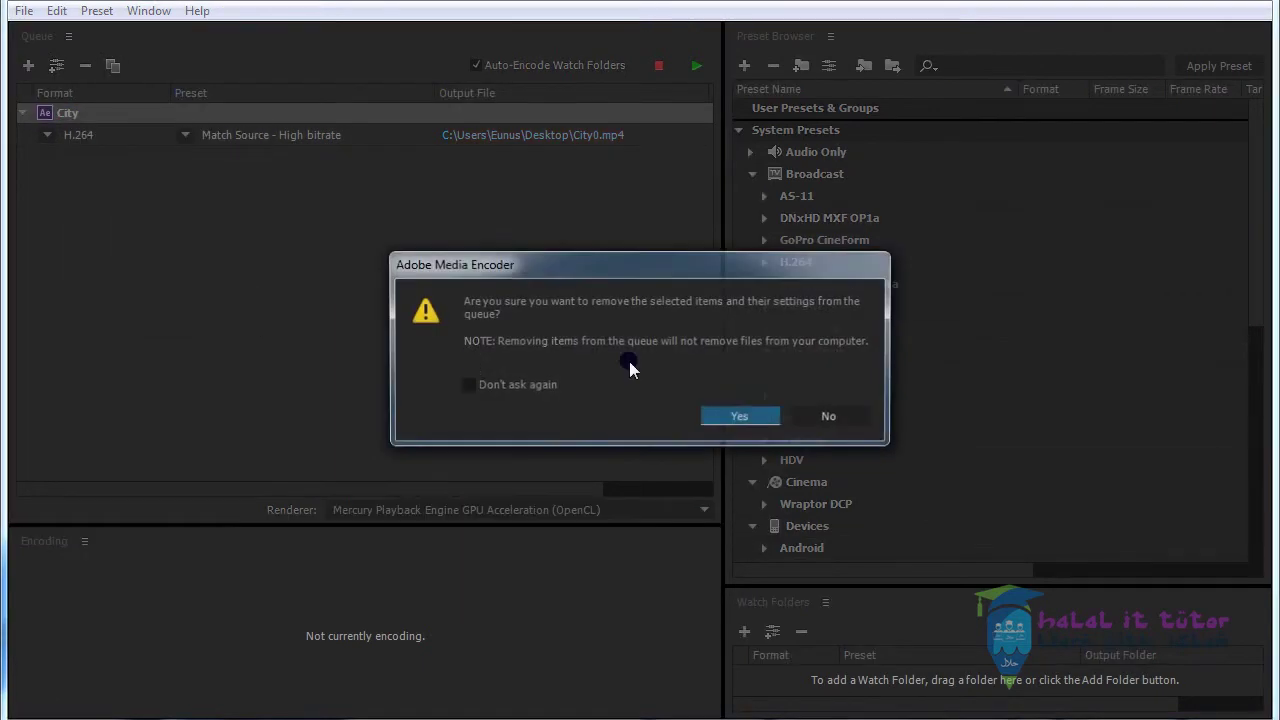
pyautogui.click(736, 412)
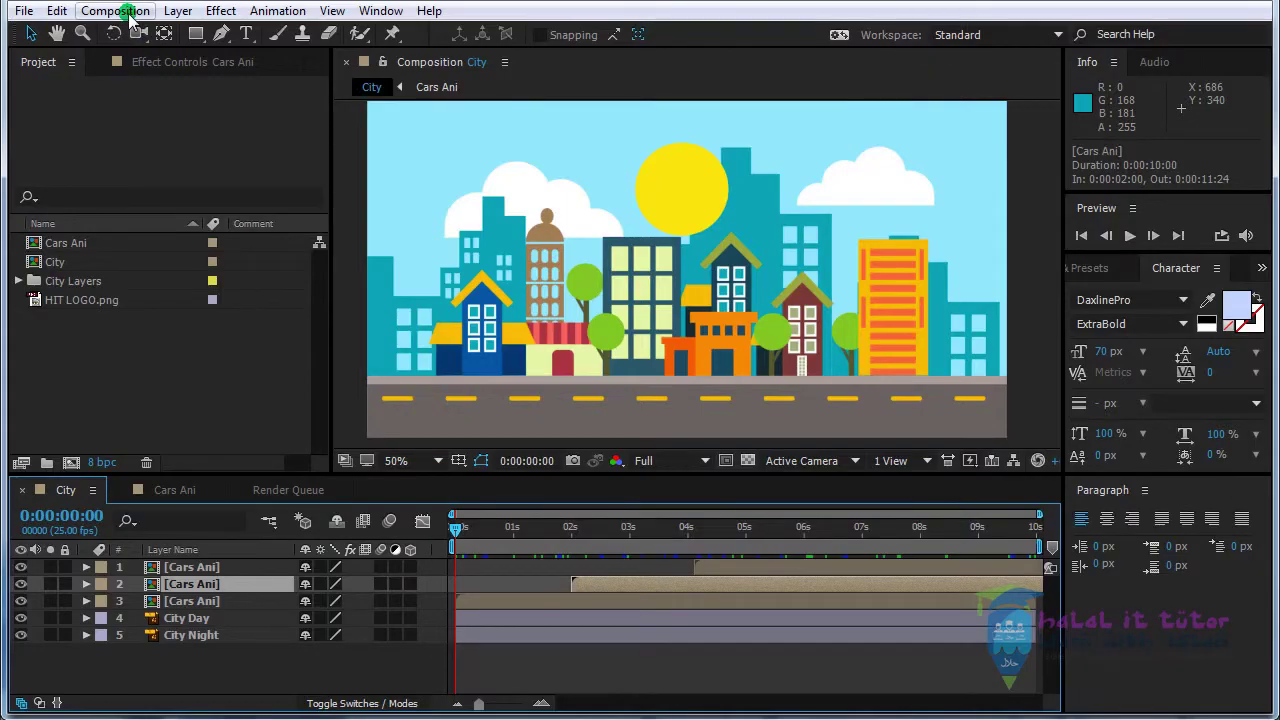
pyautogui.click(130, 11)
pyautogui.click(172, 163)
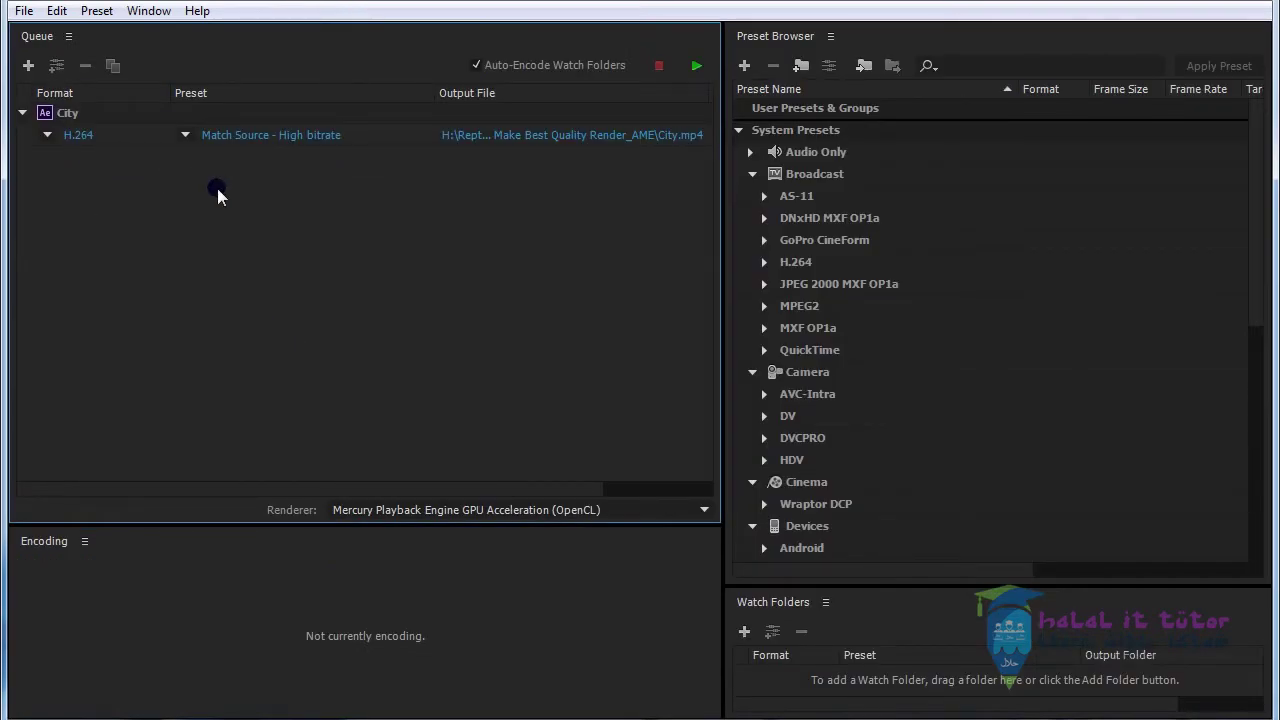
# Switch the City job to the Android Tablet - 720p 25 preset and start encoding
pyautogui.click(183, 135)
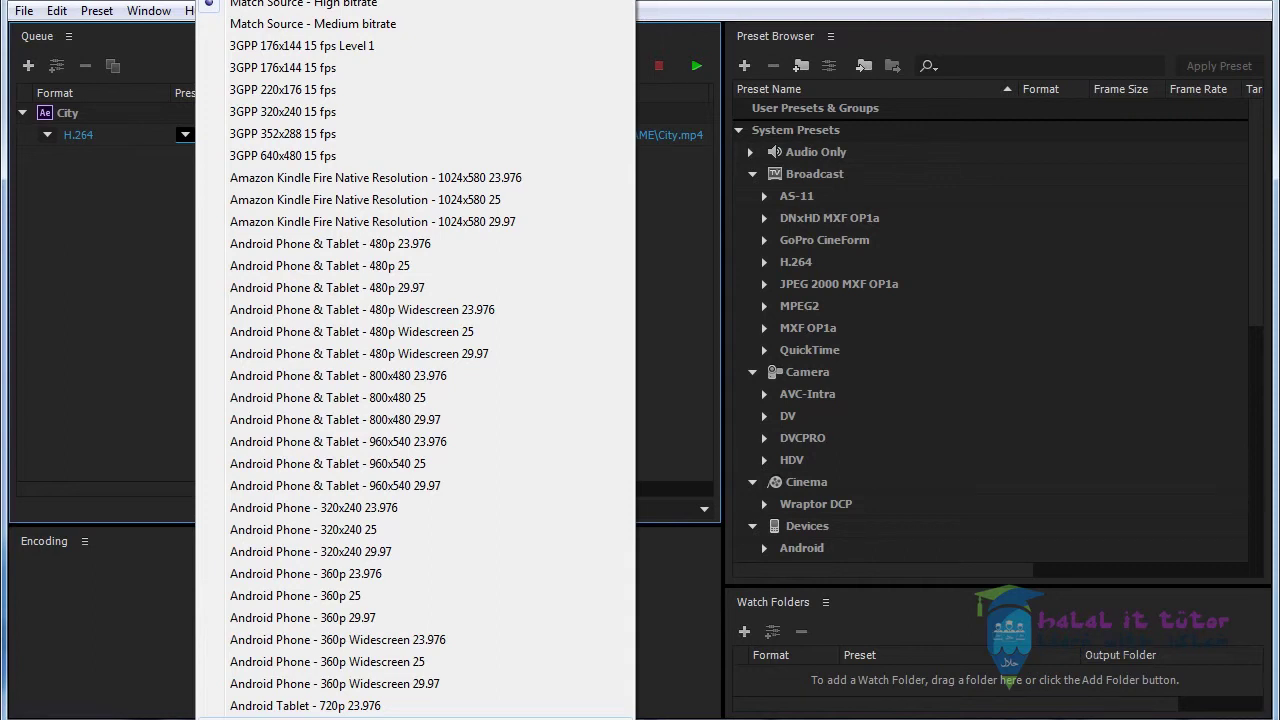
pyautogui.click(300, 715)
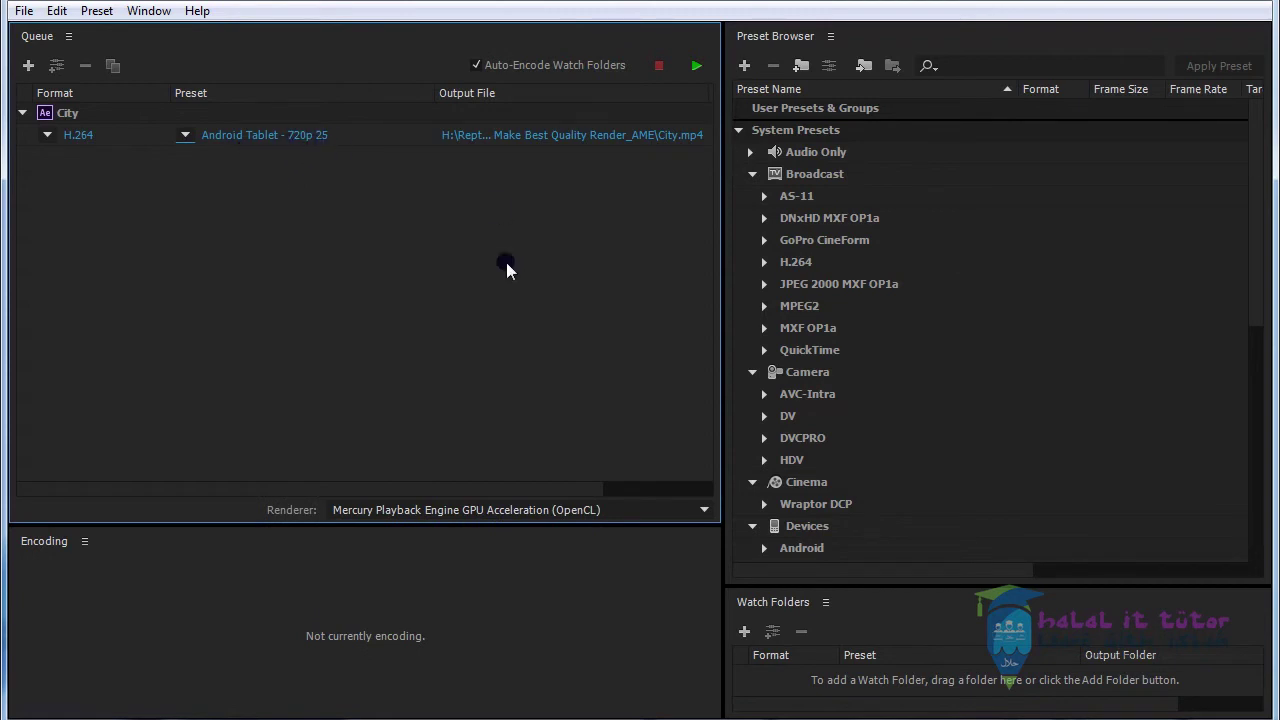
pyautogui.click(702, 72)
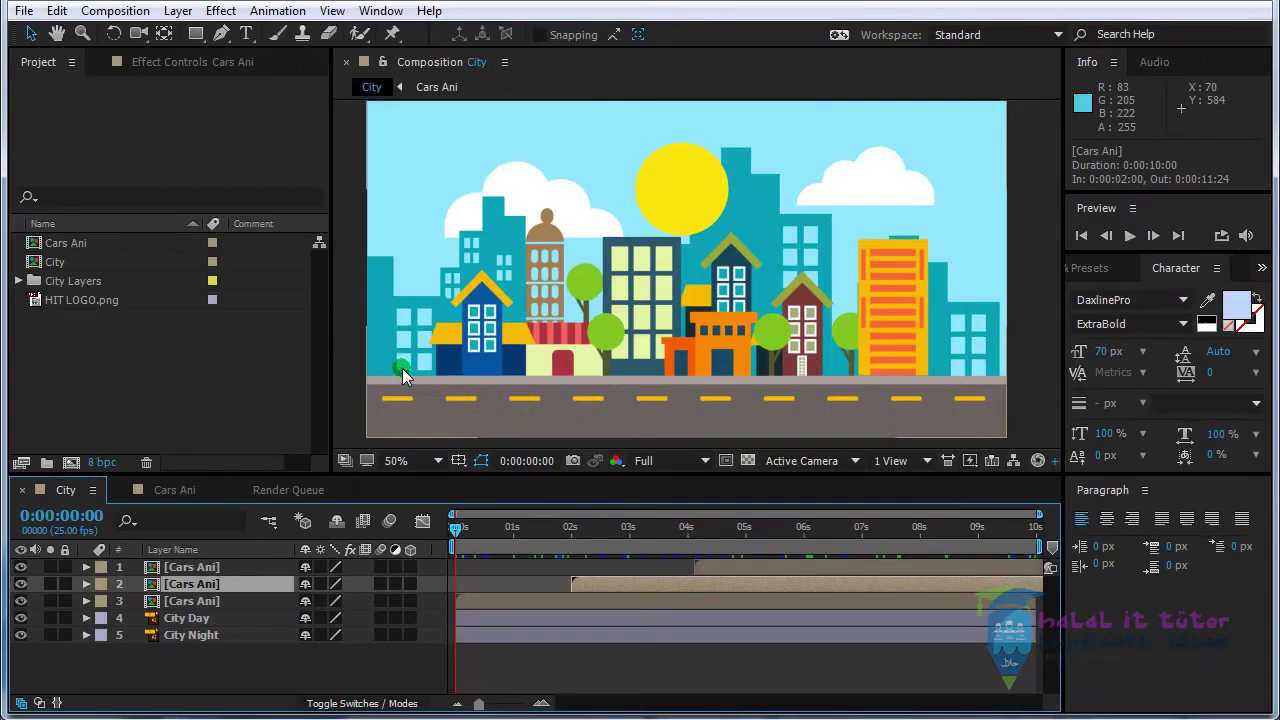
pyautogui.click(92, 490)
pyautogui.click(170, 135)
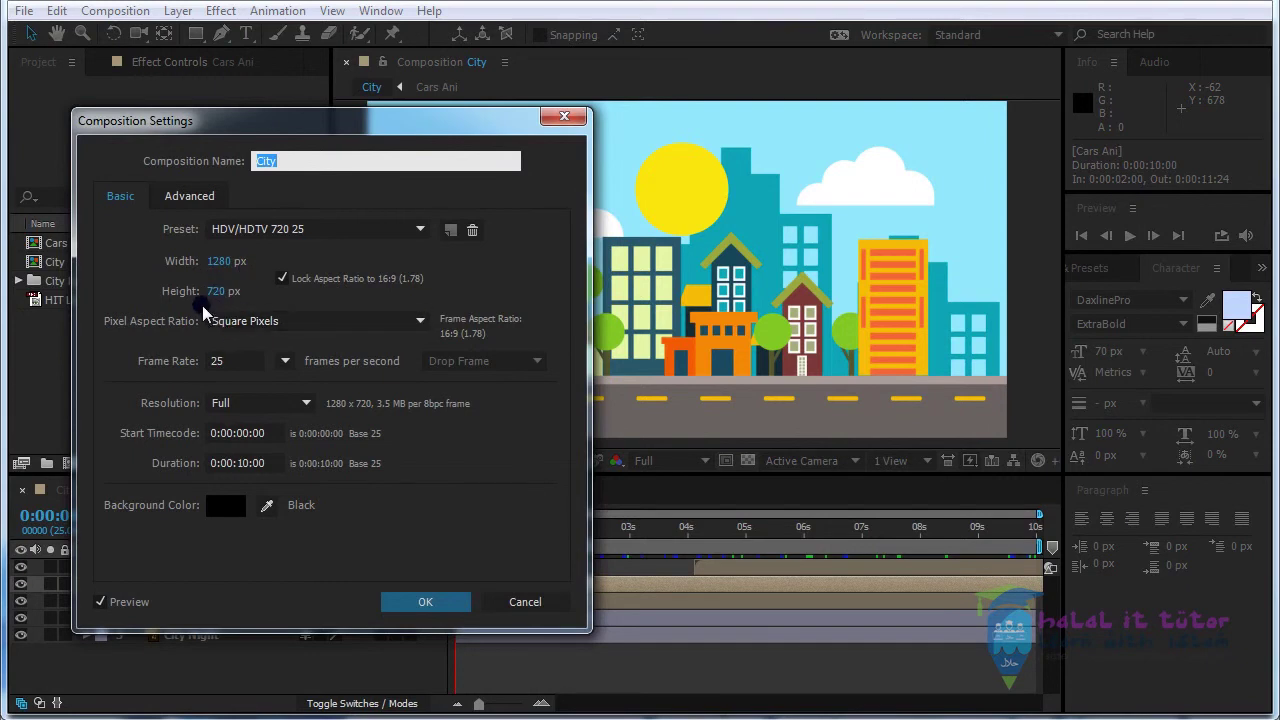
pyautogui.click(527, 604)
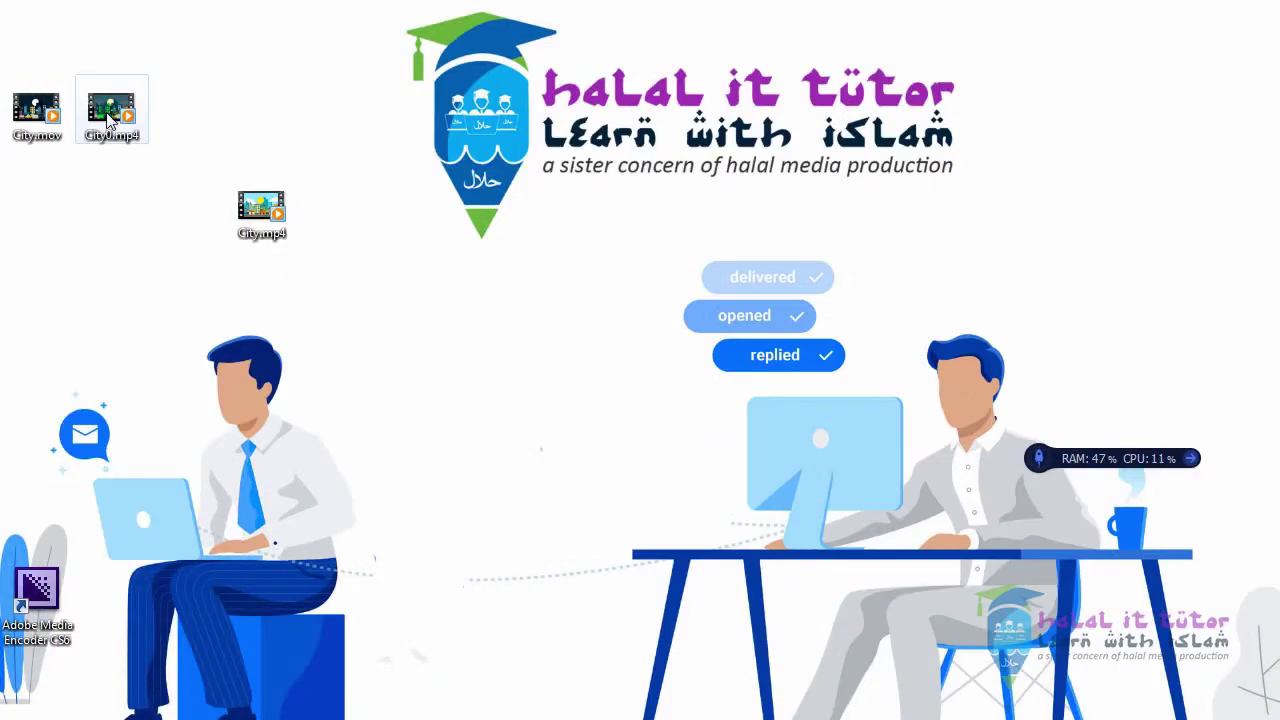
# Reveal the encoded City.mp4 (2,692 KB) in the Render_AME folder via the Output File path
pyautogui.click(112, 115)
pyautogui.moveTo(114, 122)
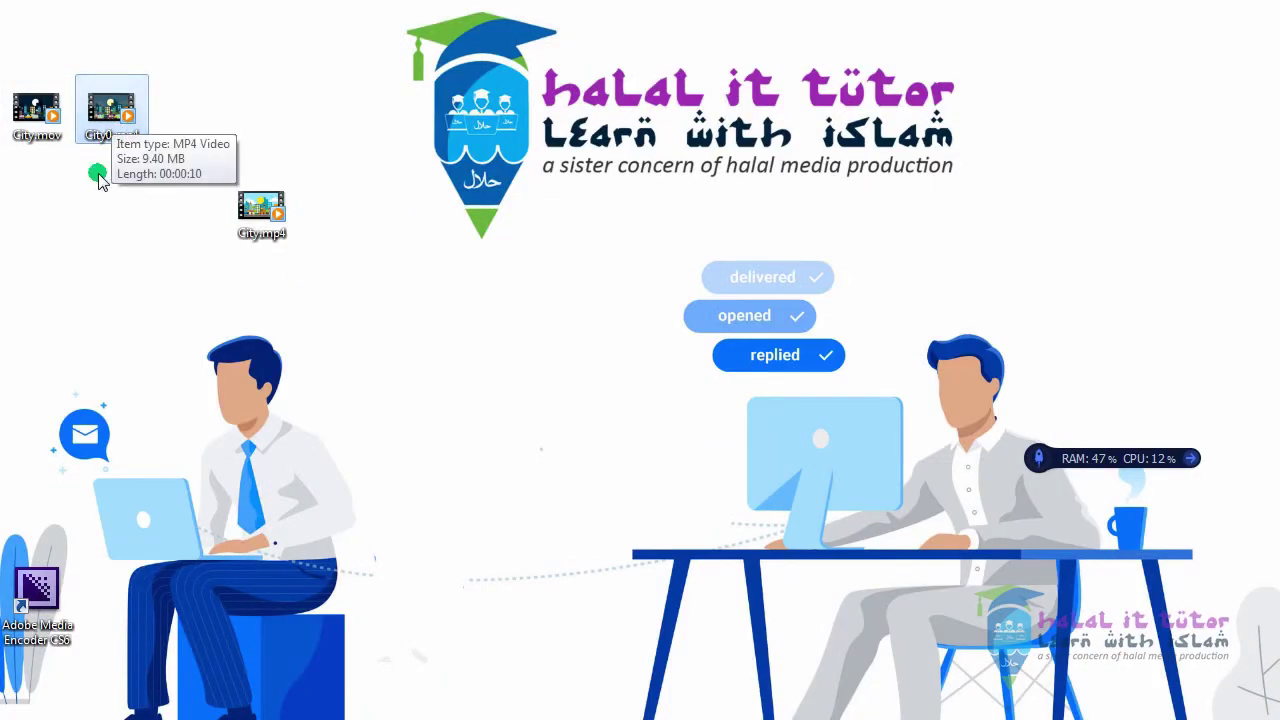
pyautogui.click(258, 208)
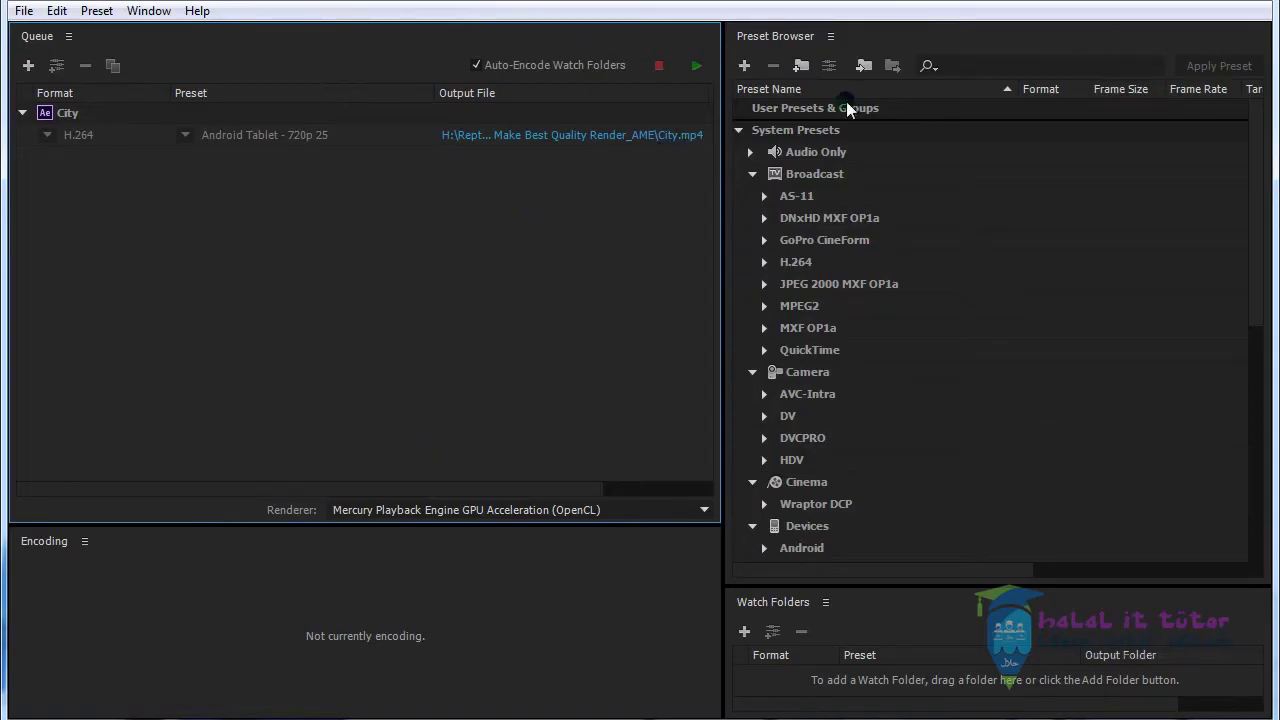
pyautogui.click(546, 146)
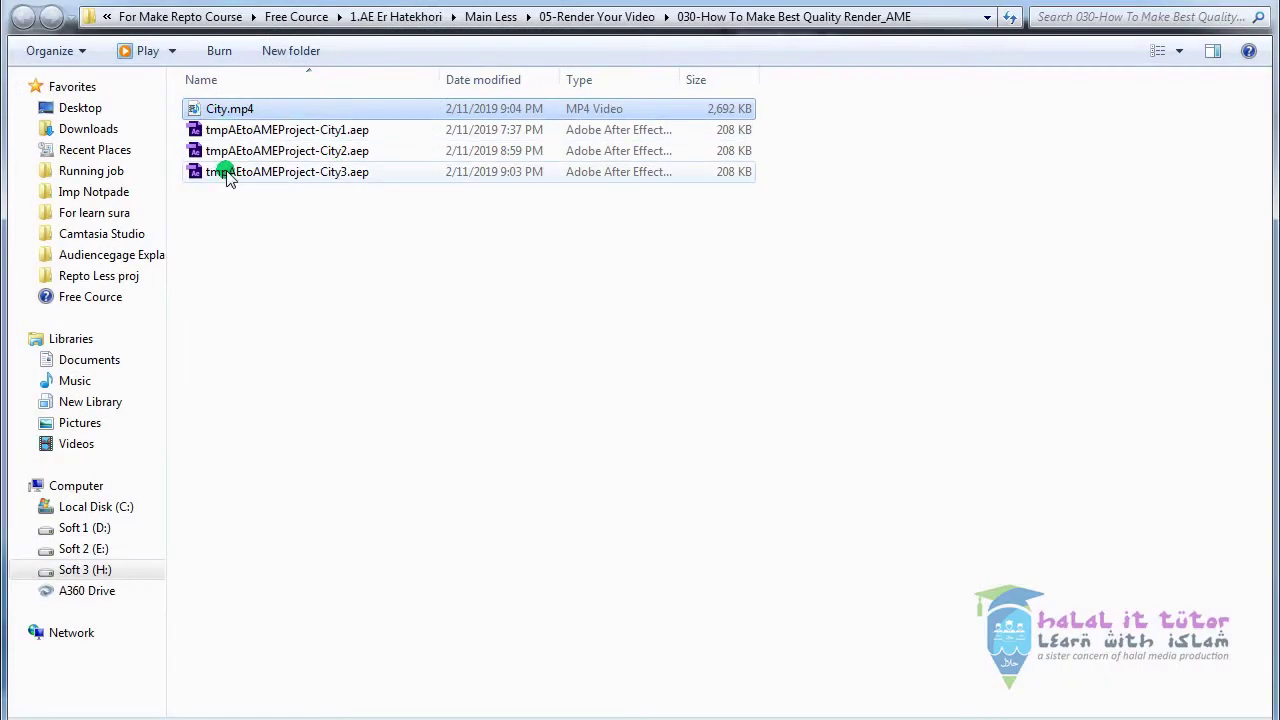
# Read City.mp4's 2.62 MB size in Properties, then play it in Windows Media Player
pyautogui.rightClick(217, 112)
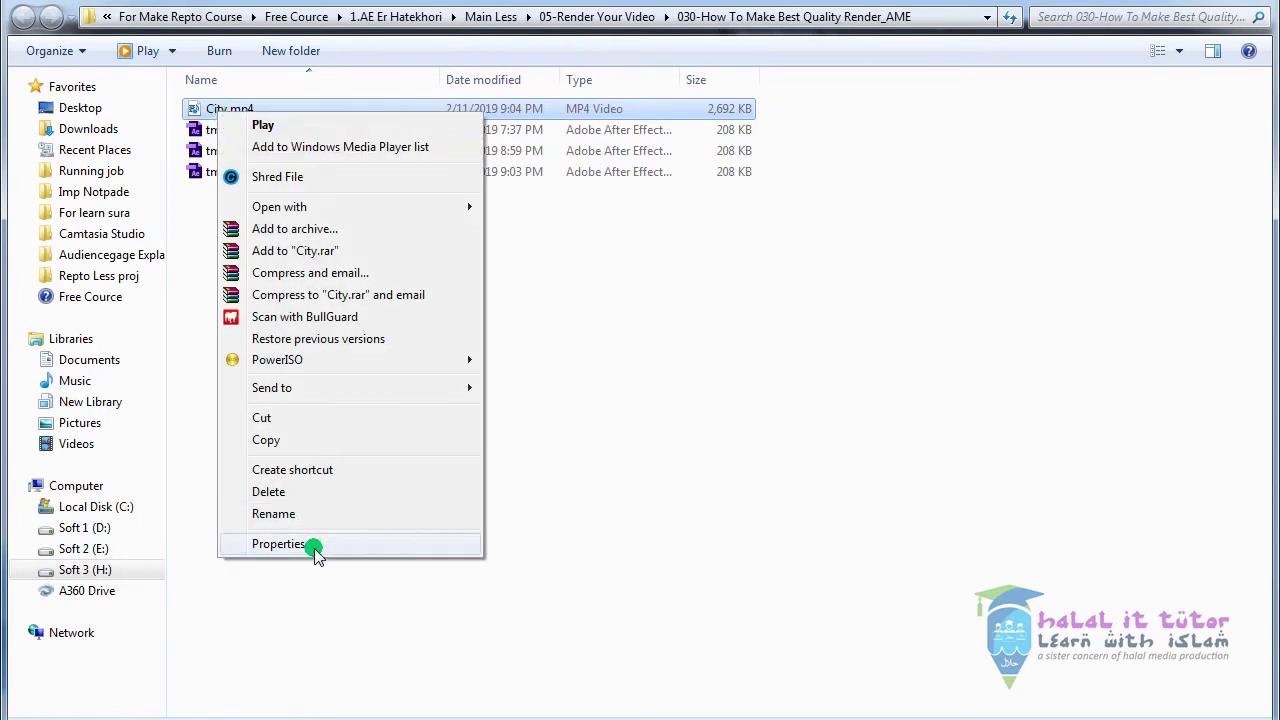
pyautogui.click(314, 543)
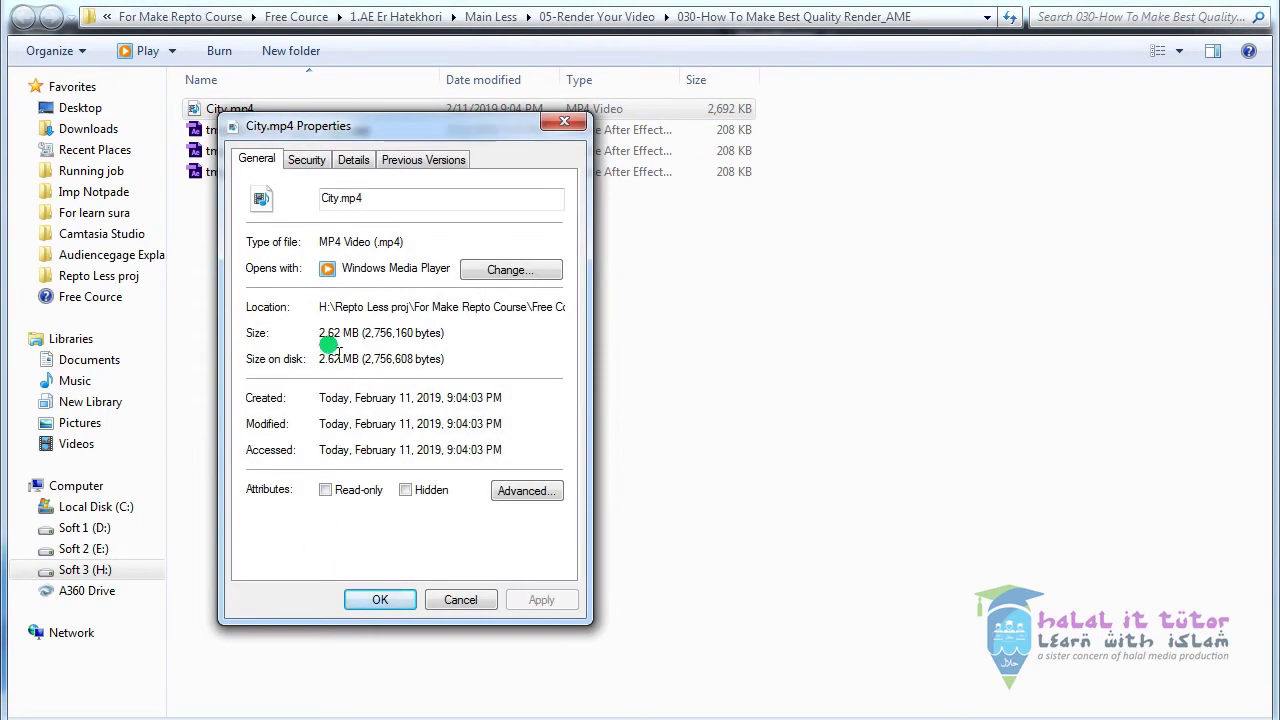
pyautogui.click(460, 600)
pyautogui.doubleClick(218, 110)
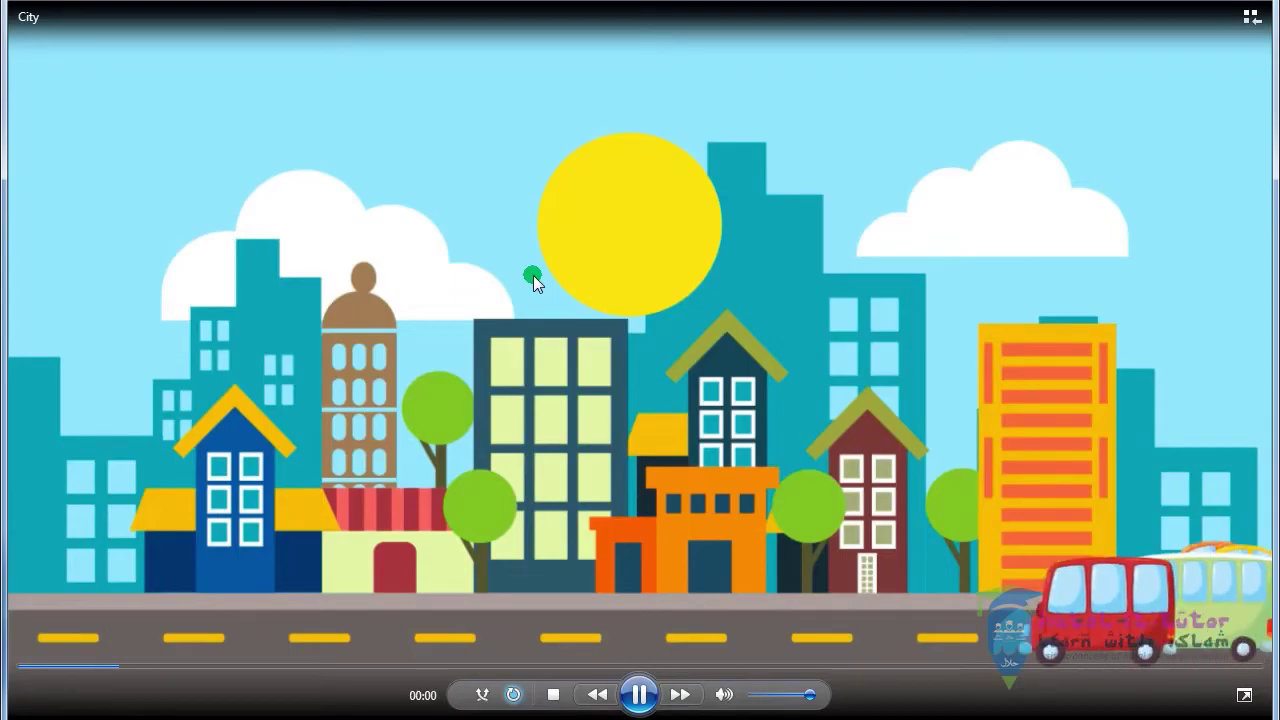
# Expand the Windows Media Player window so the 720p City.mp4 encode plays fullscreen
pyautogui.doubleClick(533, 275)
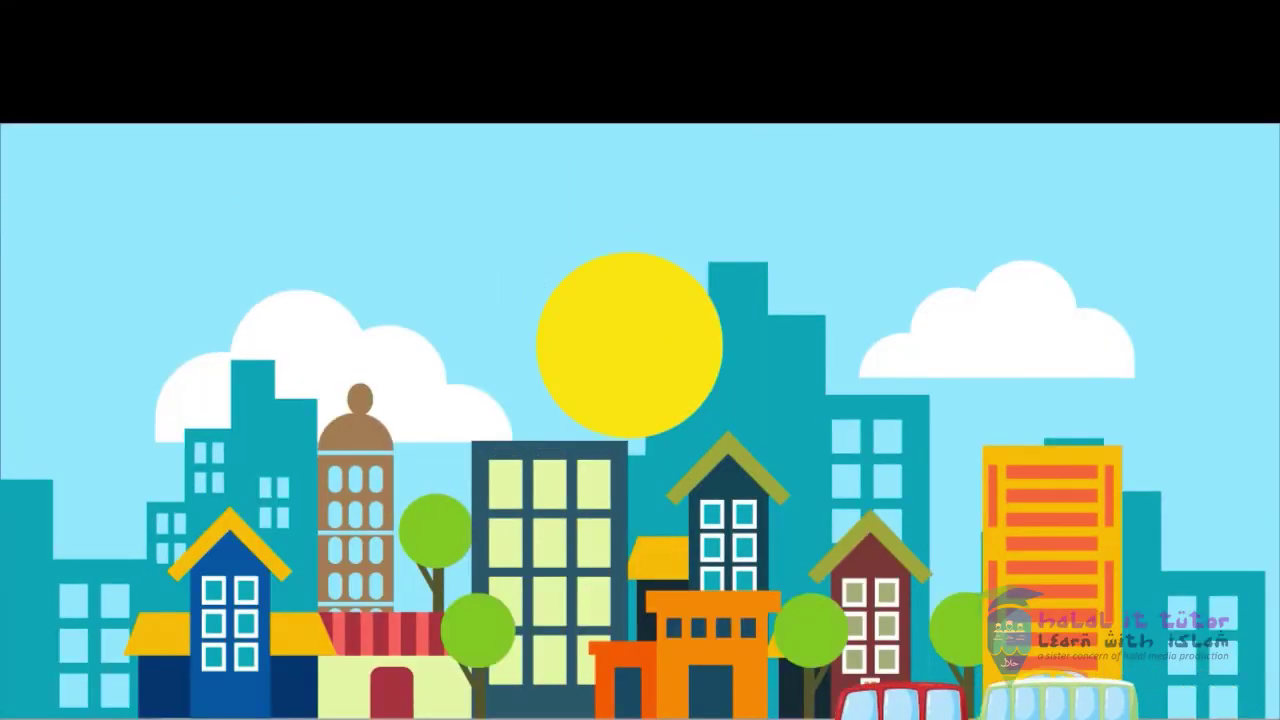